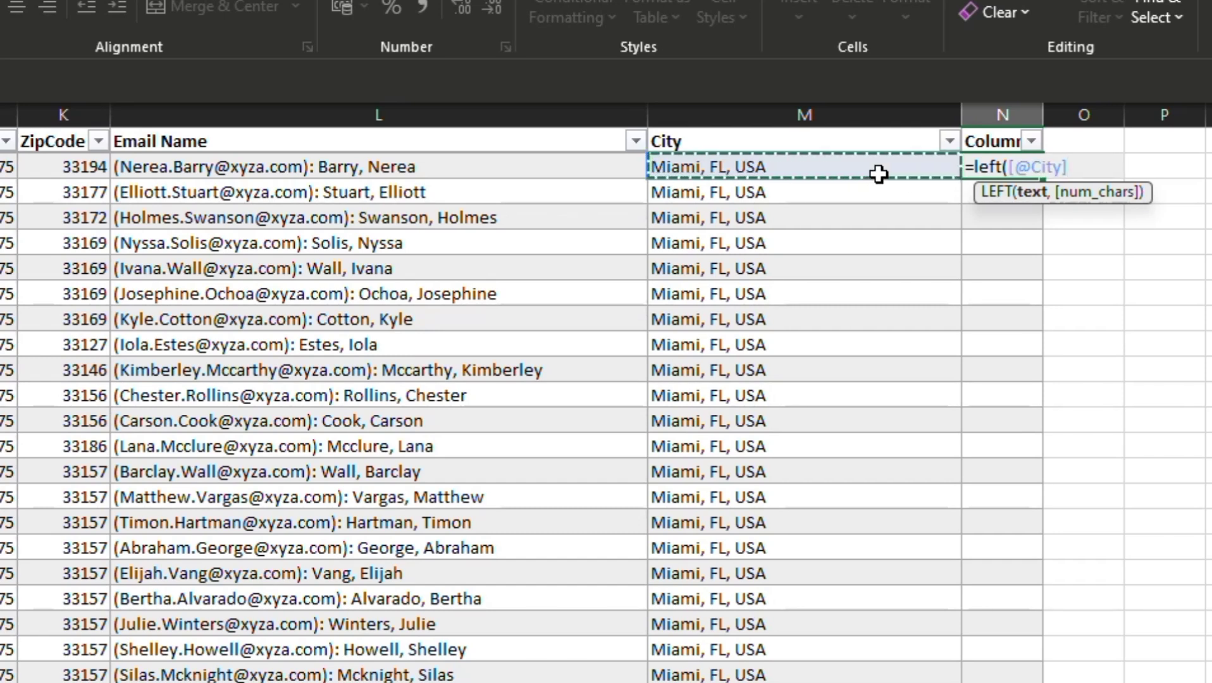
Step: Complete the LEFT formula in column N so it extracts the first 5 characters of the City value
type(",")
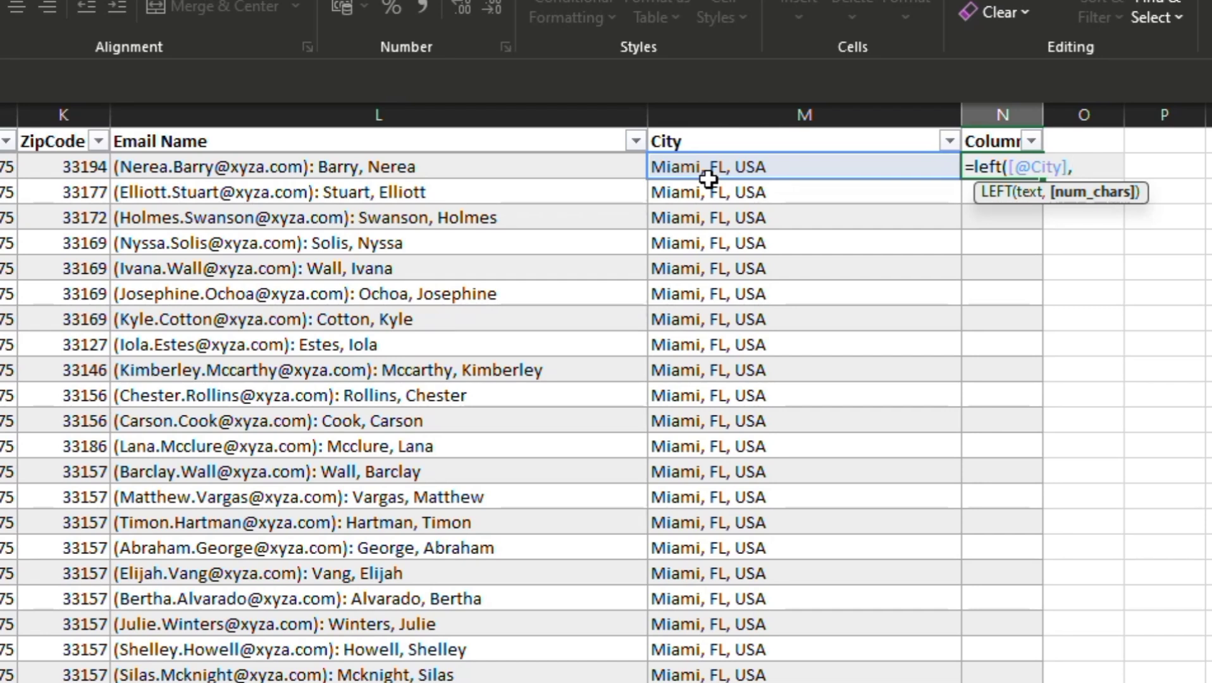
type("5)")
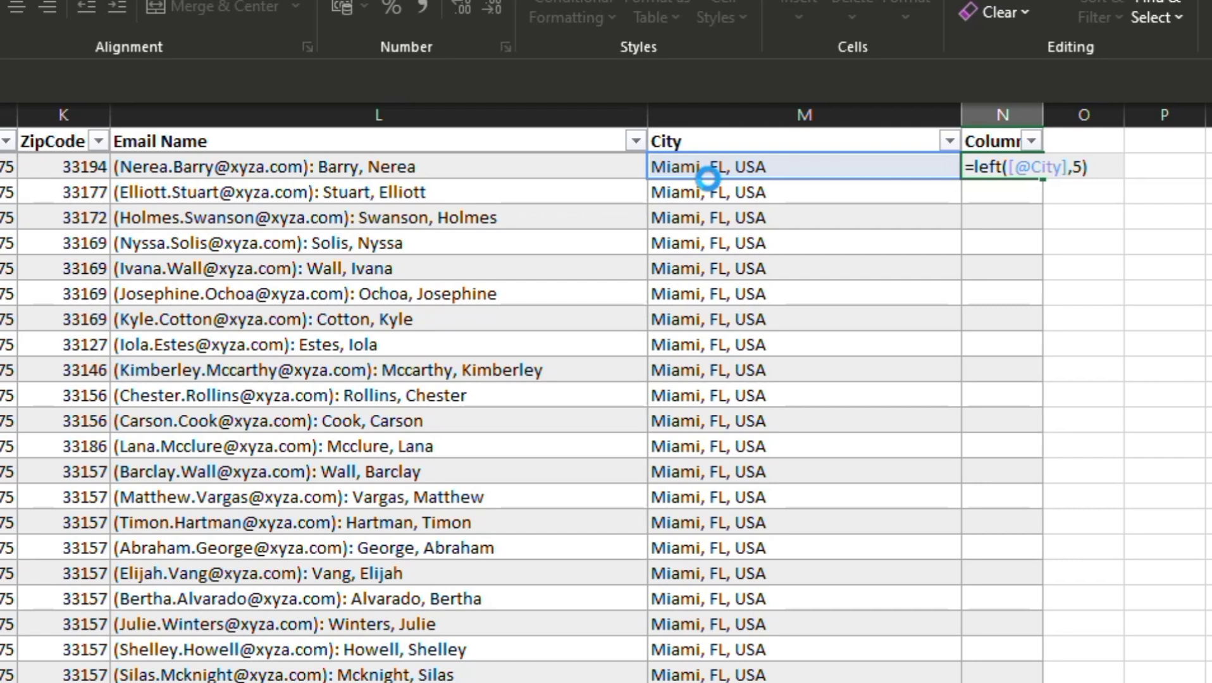
Step: Rename the header of column N as "City 1" and add a "Country" header in column O
left_click(1003, 142)
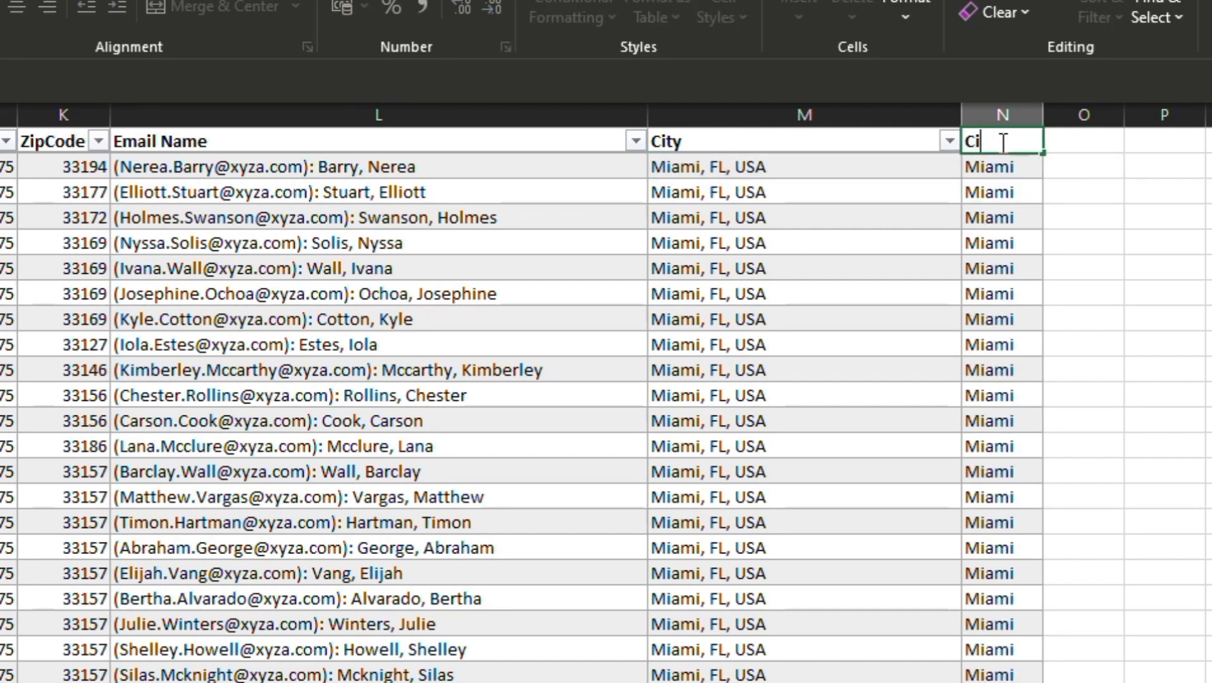
type("City 1")
left_click(1083, 142)
type("Country")
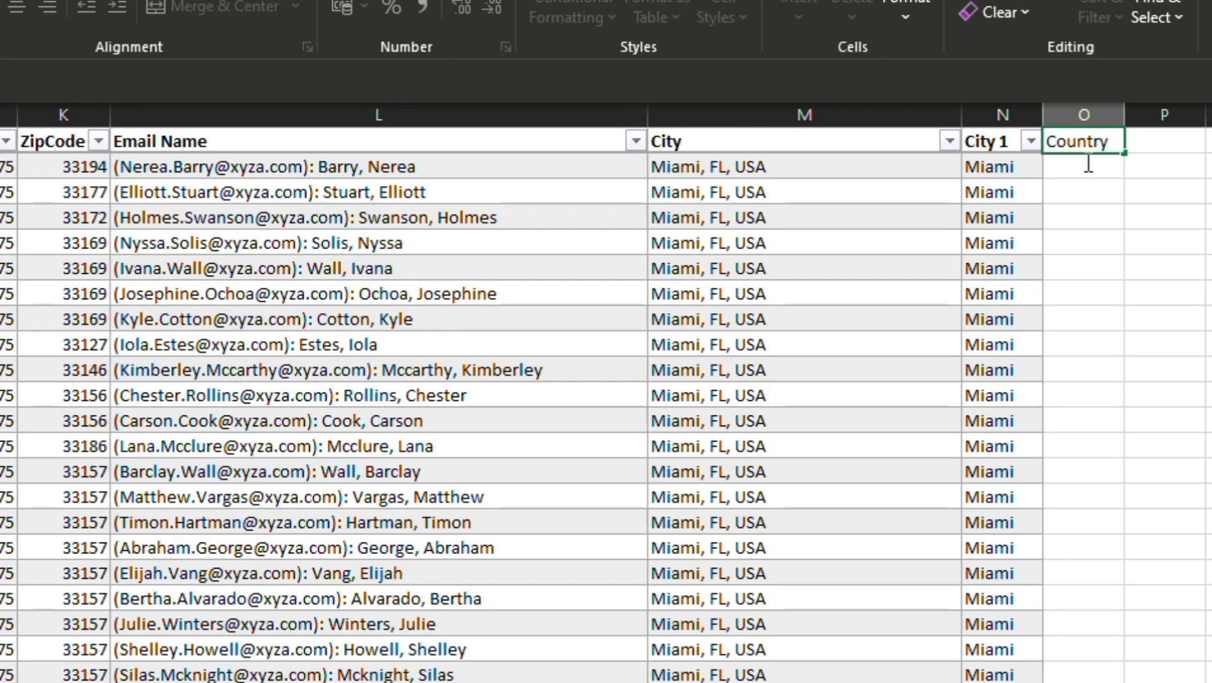
key("Return")
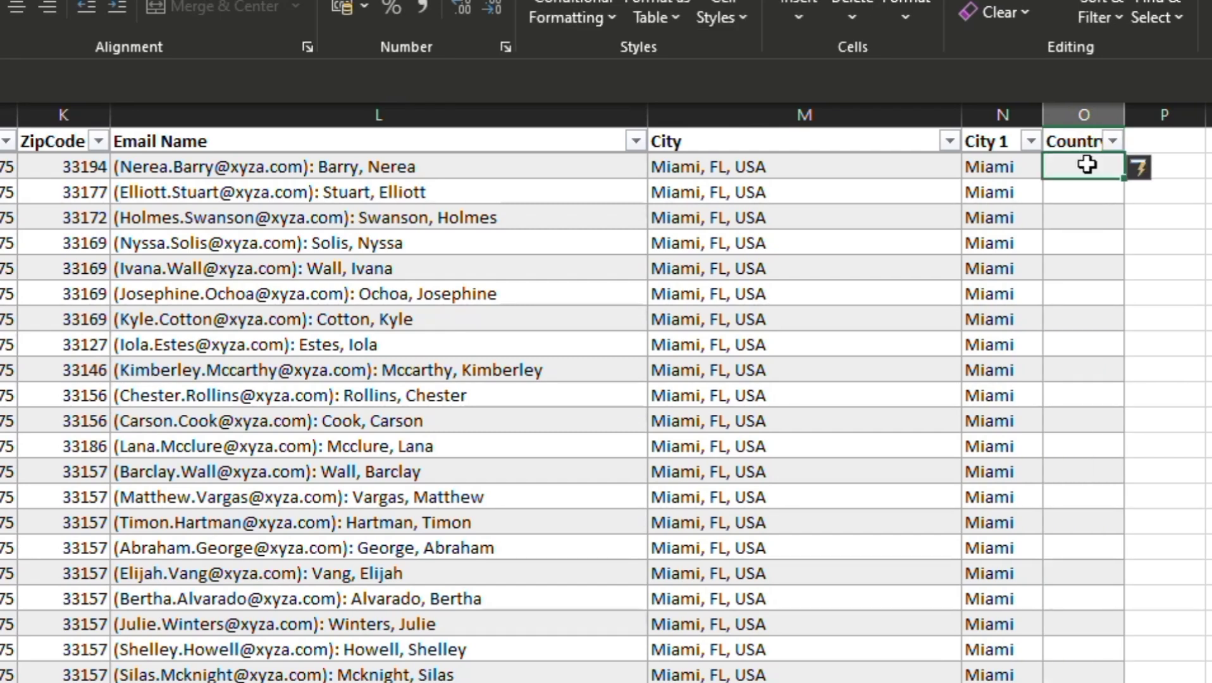
Step: Fill the Country column with a RIGHT formula that extracts the last 3 characters of the City value
left_click(1082, 171)
type("=")
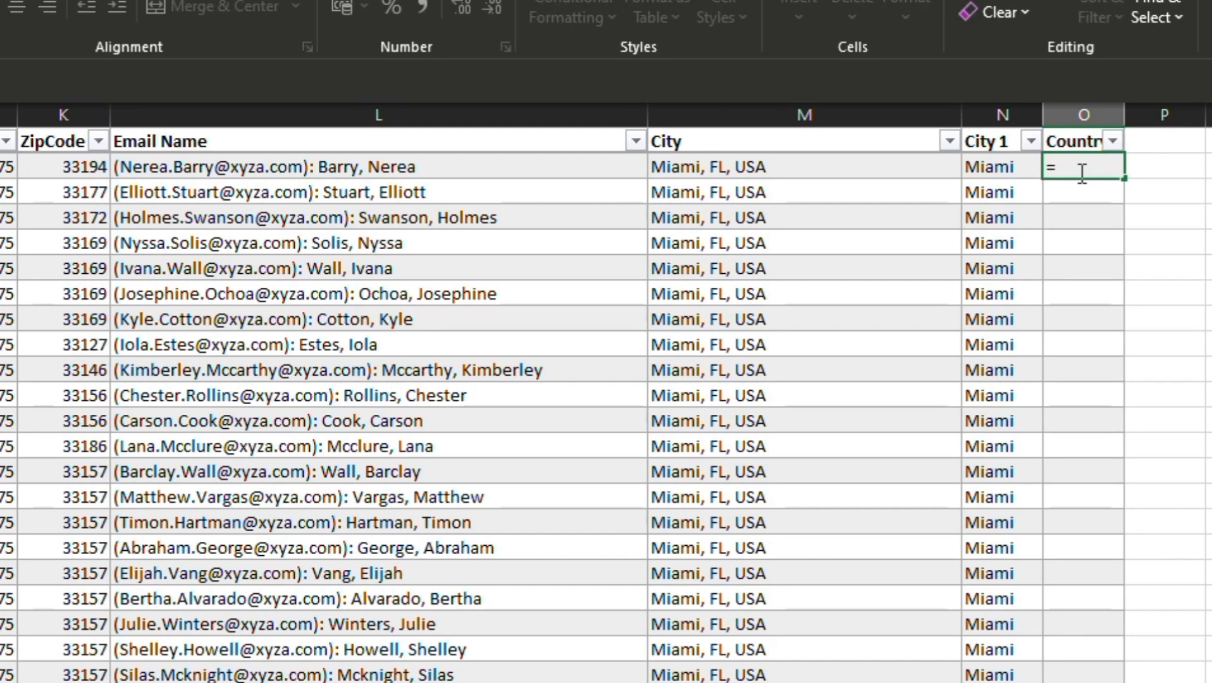
type("ri")
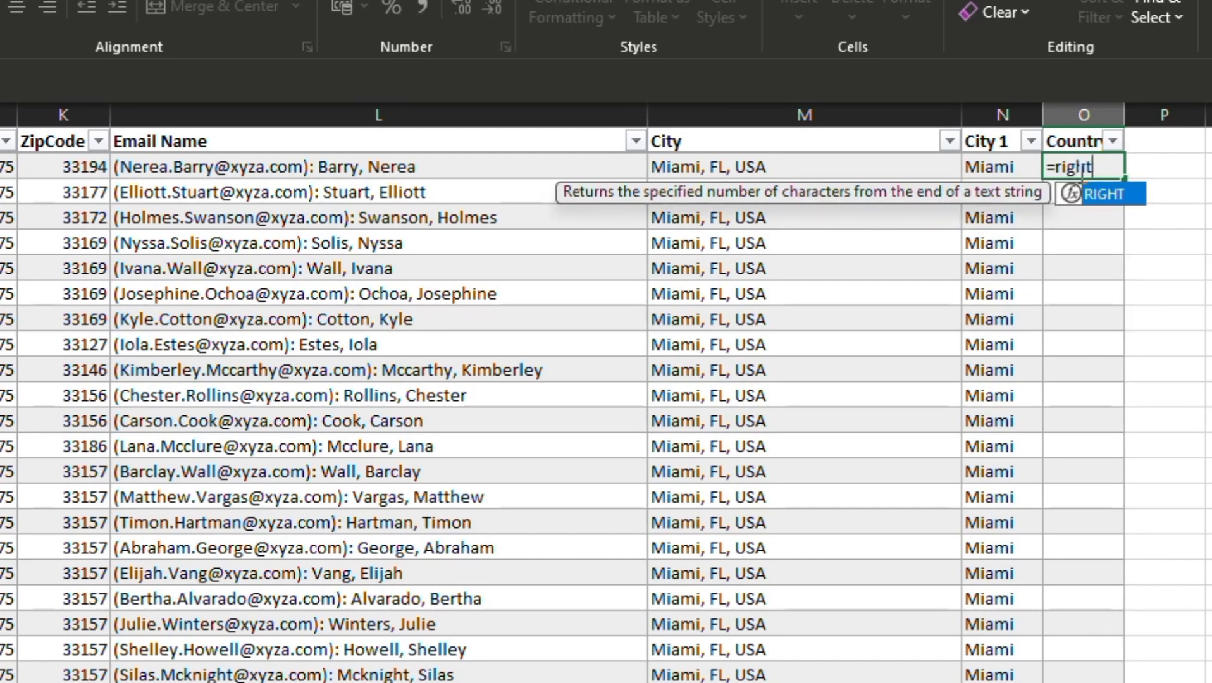
type("ght")
key("Tab")
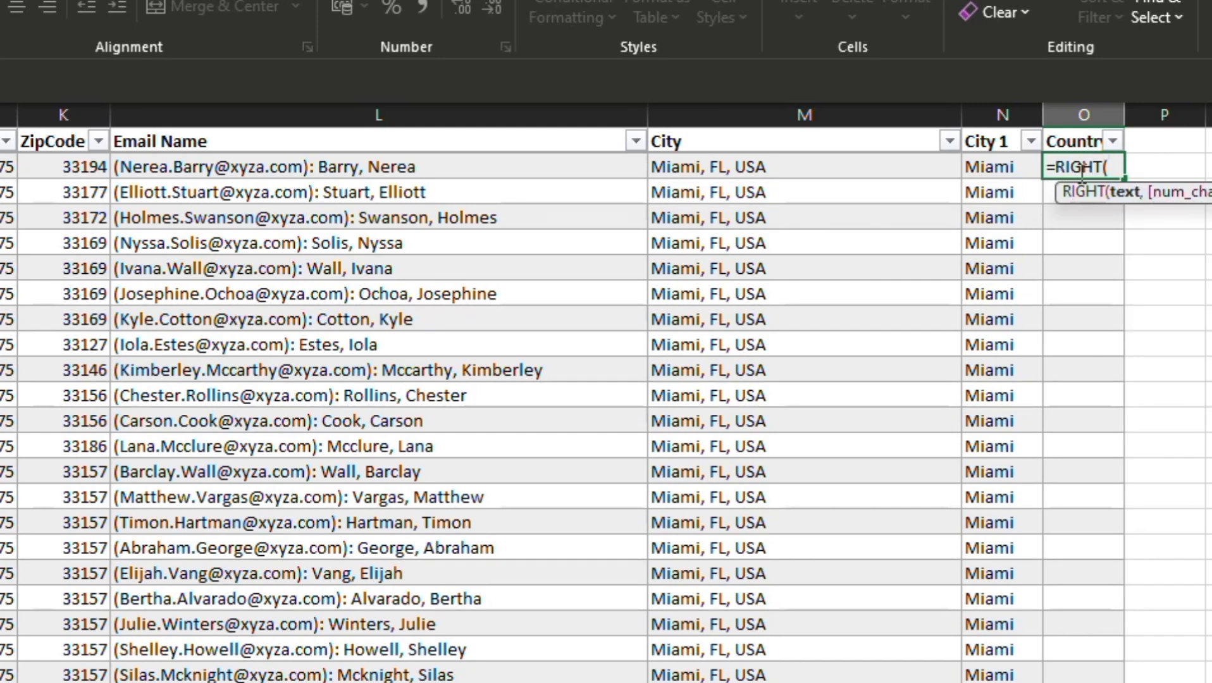
left_click(851, 159)
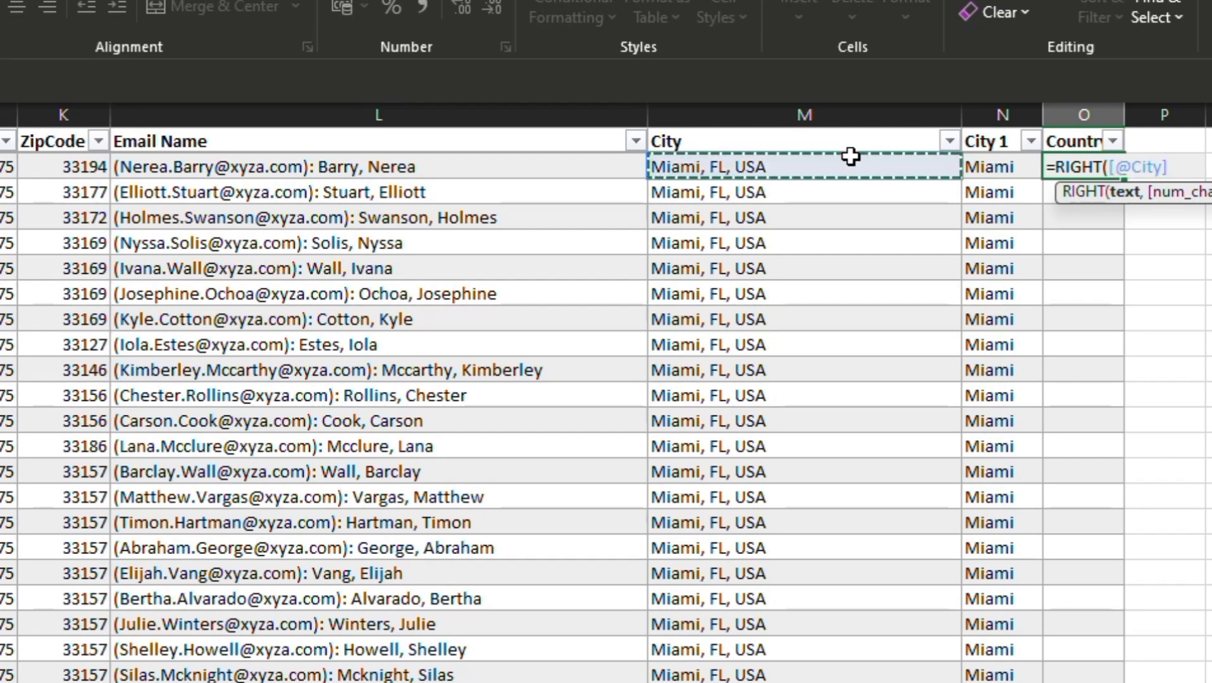
type(",")
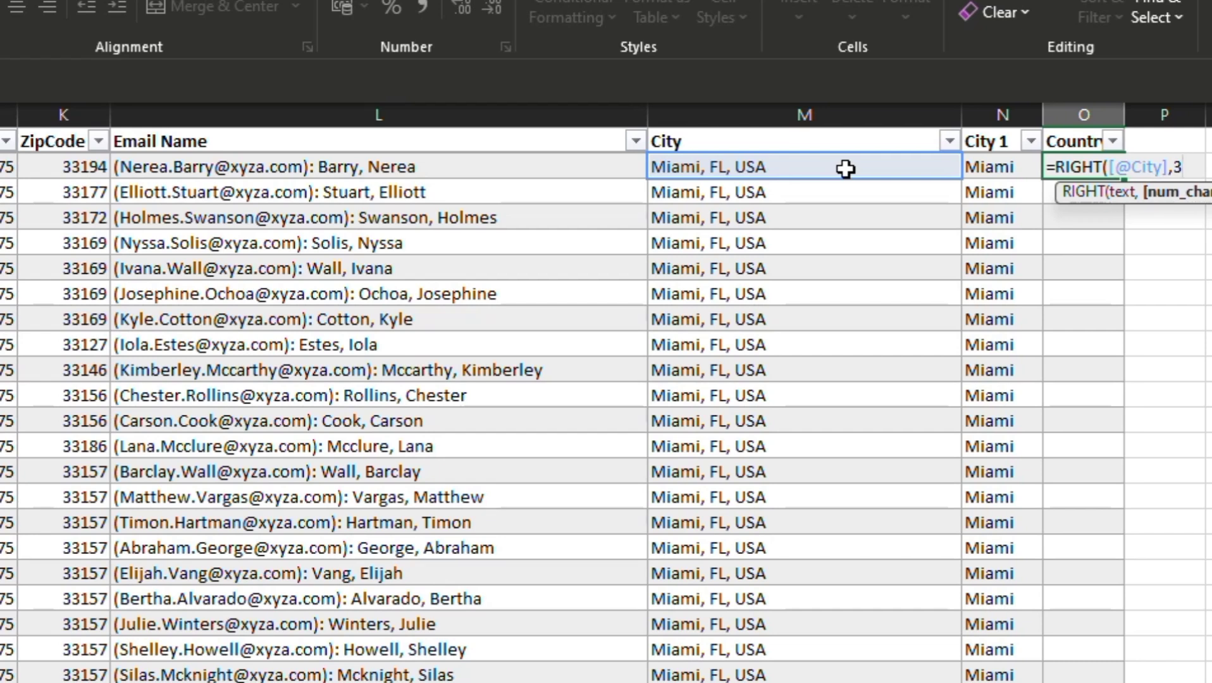
type("3)")
key("Return")
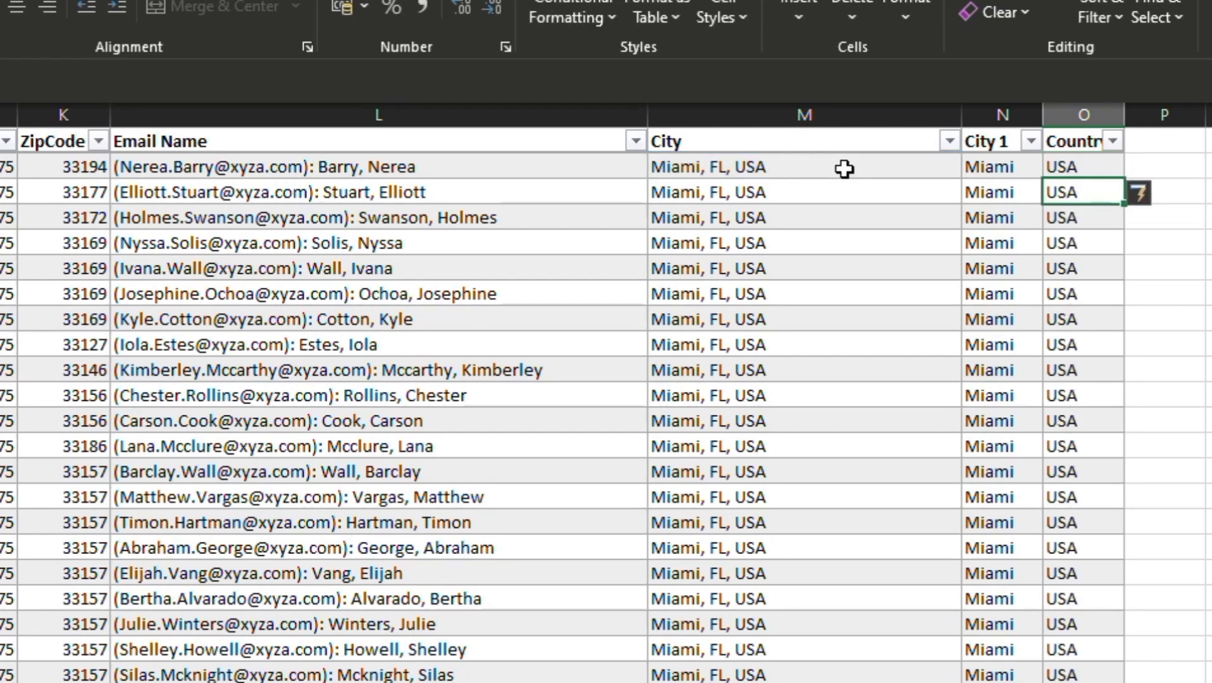
Step: Add a new table column with the header "State" in column P
double_click(1168, 142)
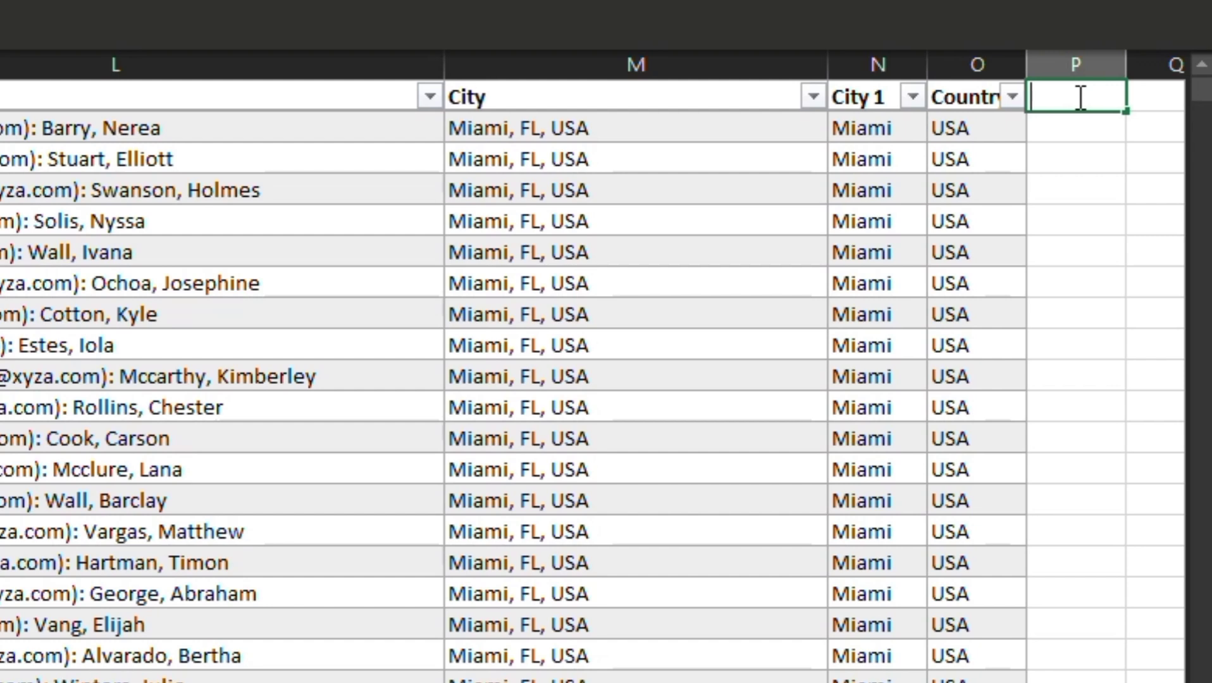
type("State")
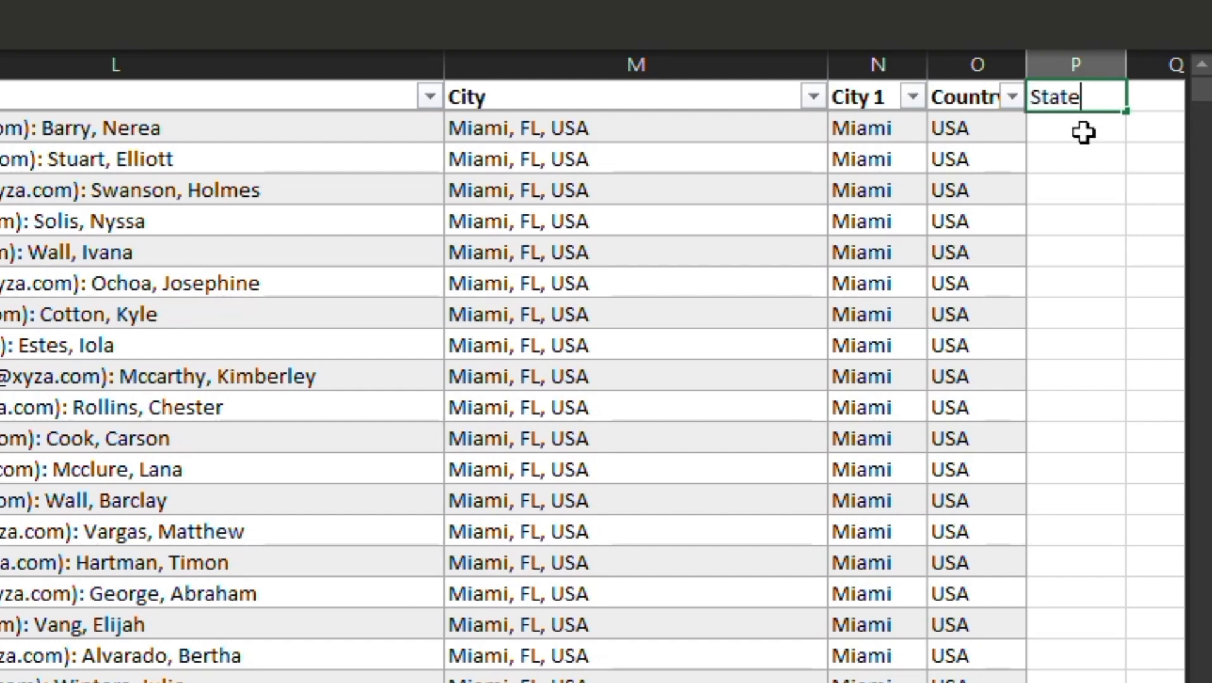
key("Return")
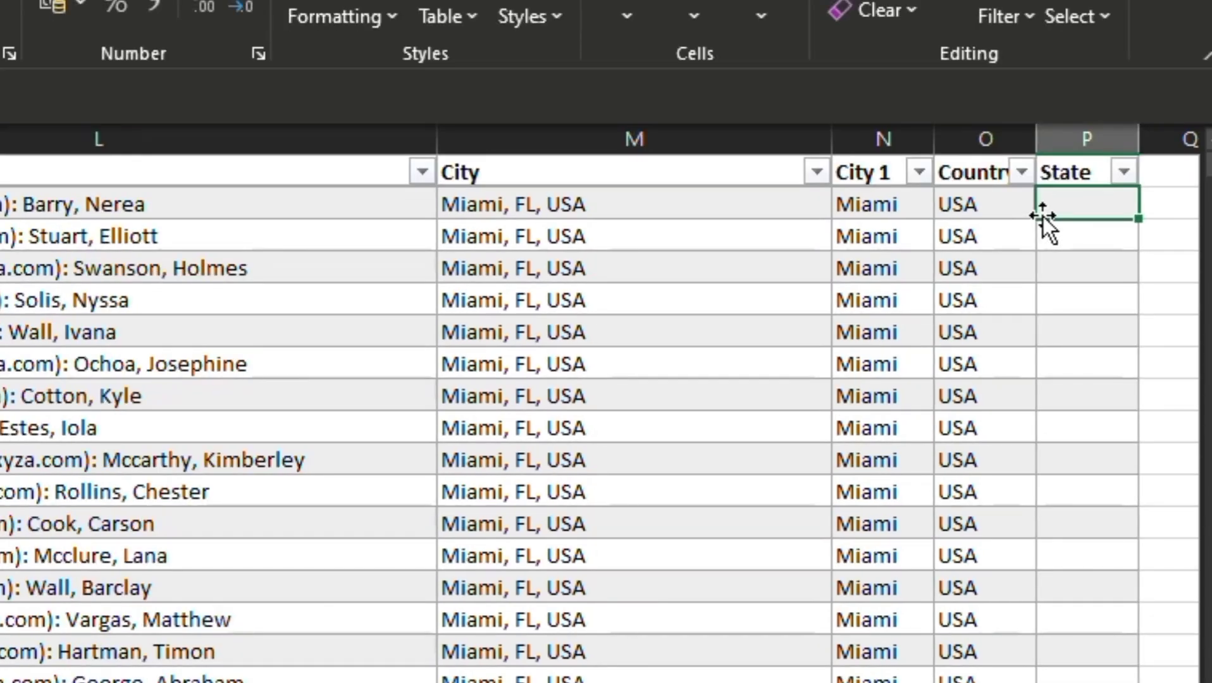
Step: Fill the State column with a MID formula extracting 2 characters from City starting at position 8, and autofit the column width
type("=mid")
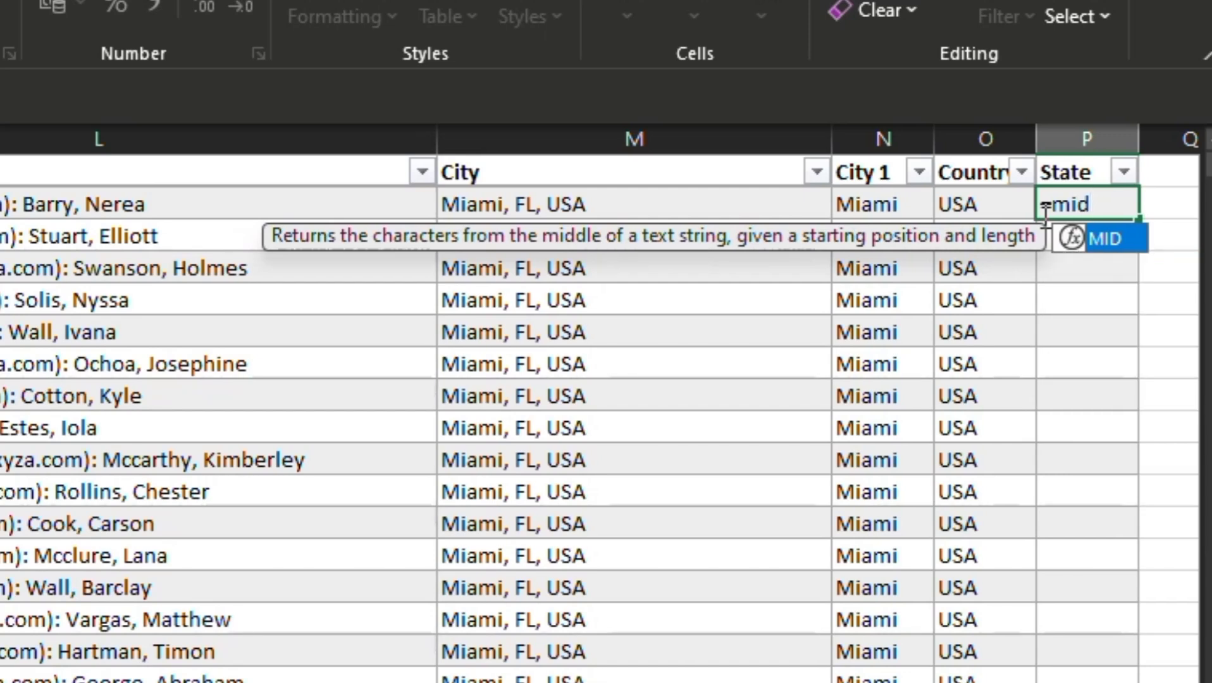
type("(")
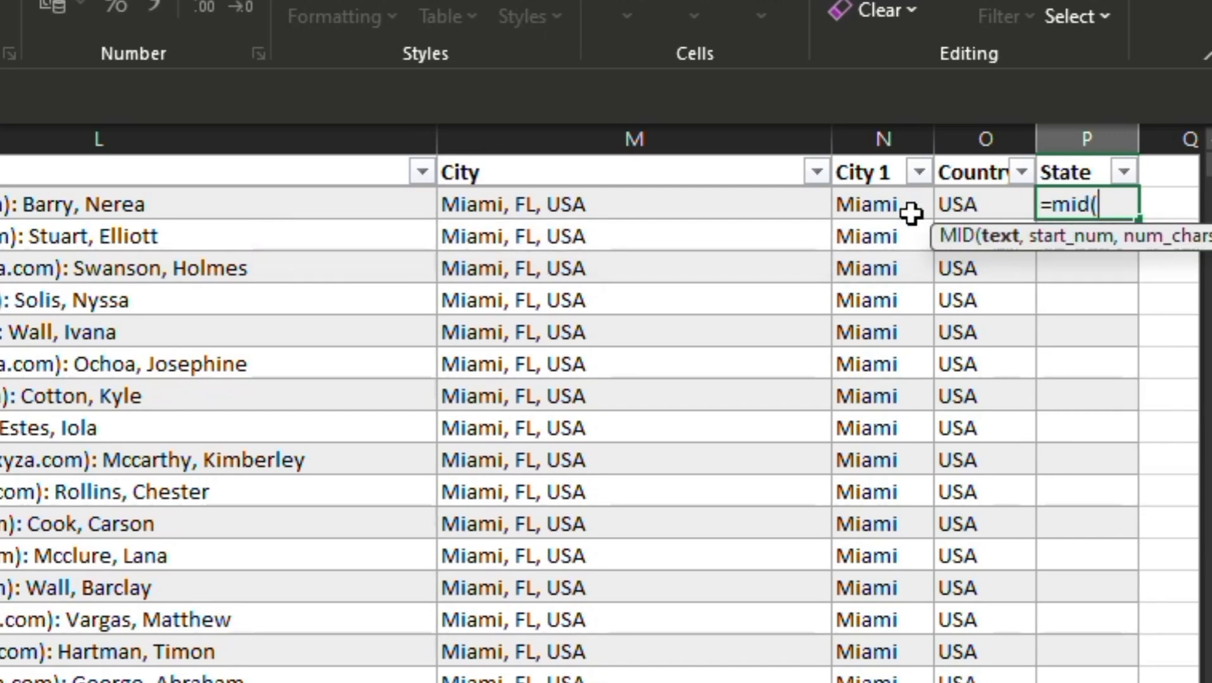
left_click(653, 196)
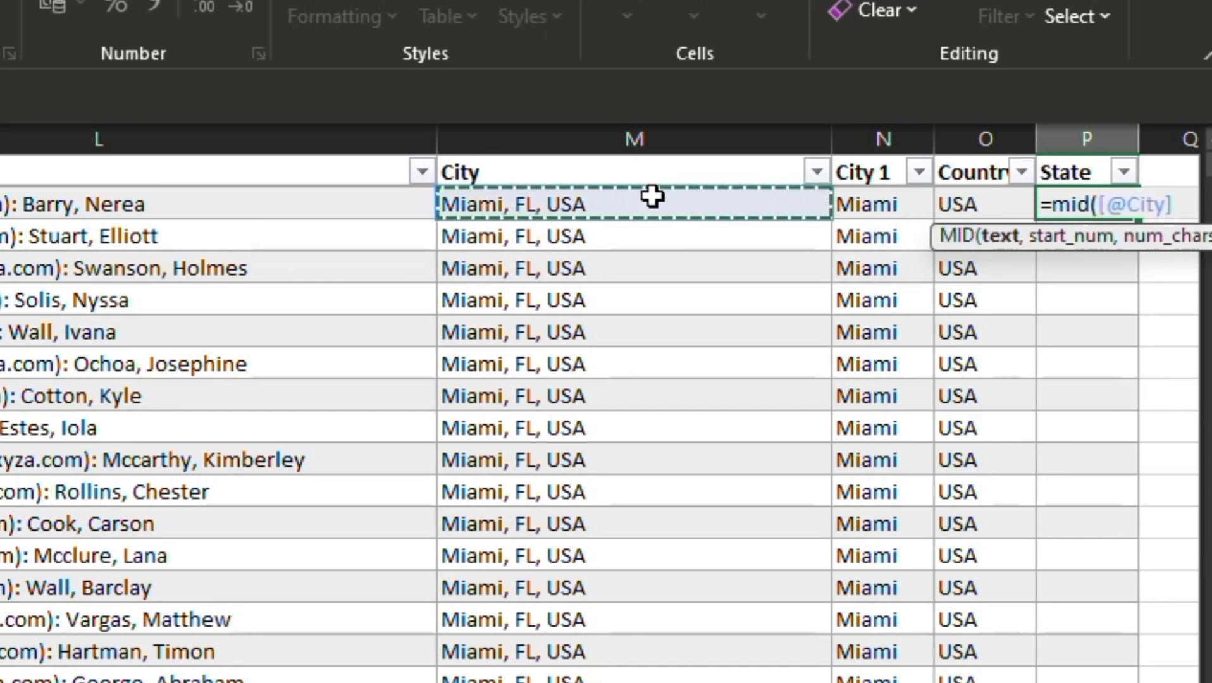
type(",")
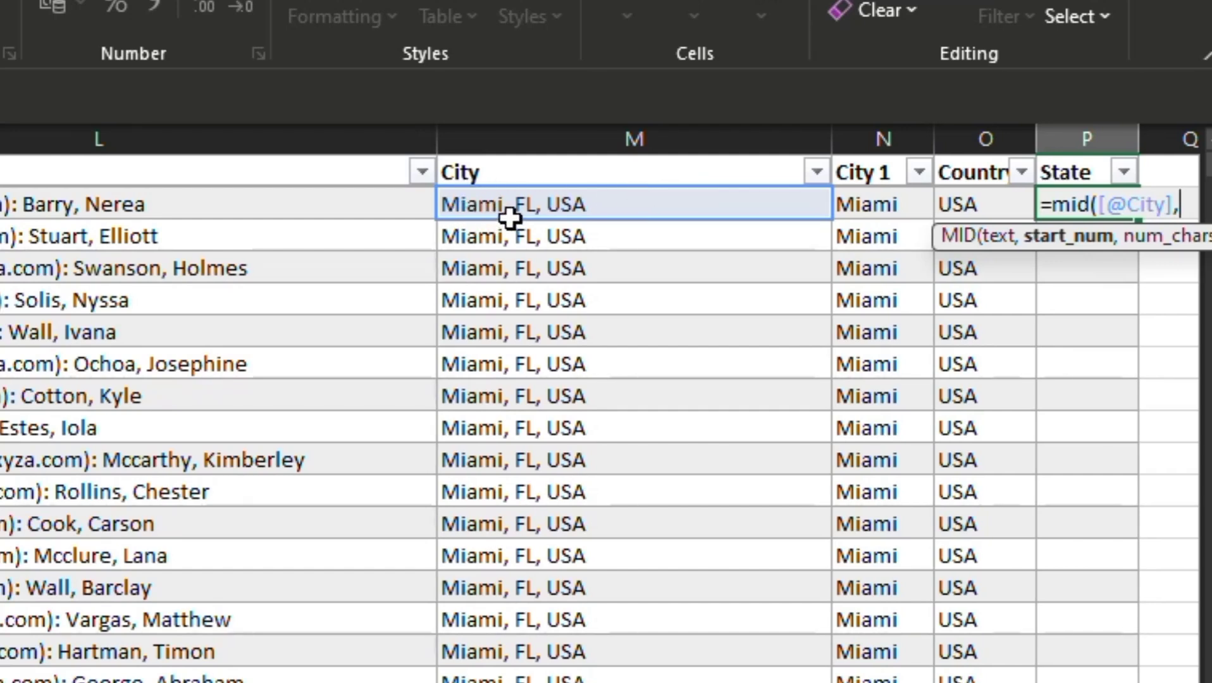
type("8,")
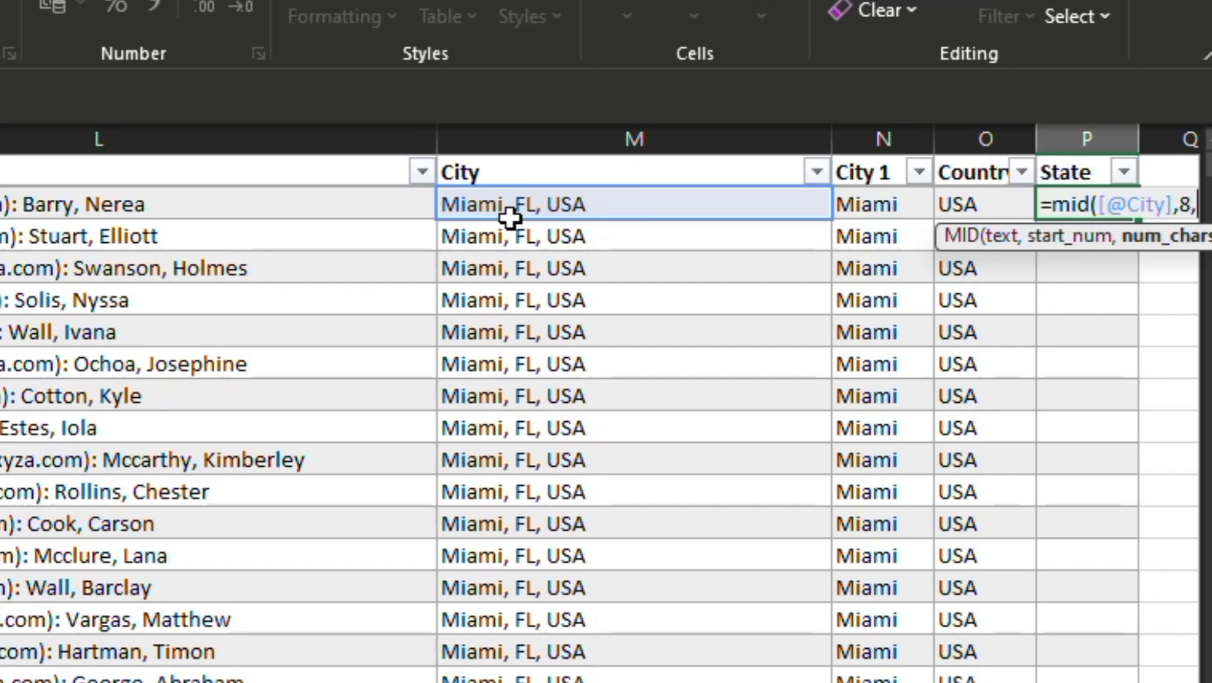
type("2)")
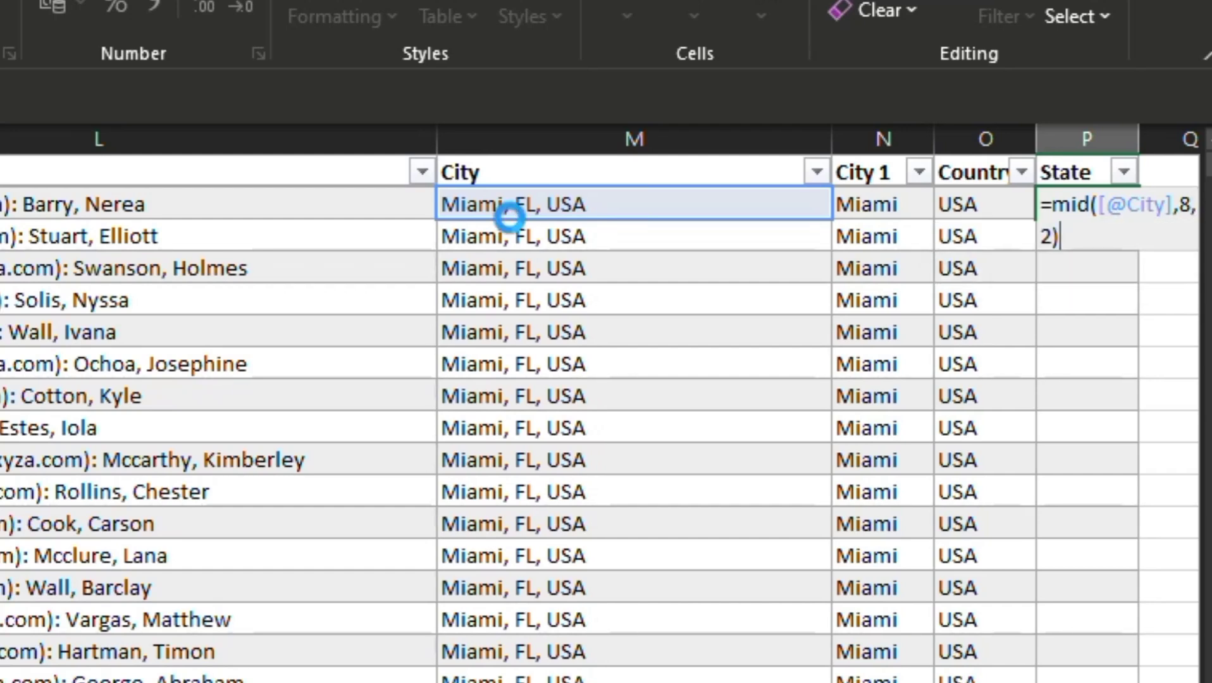
key("Return")
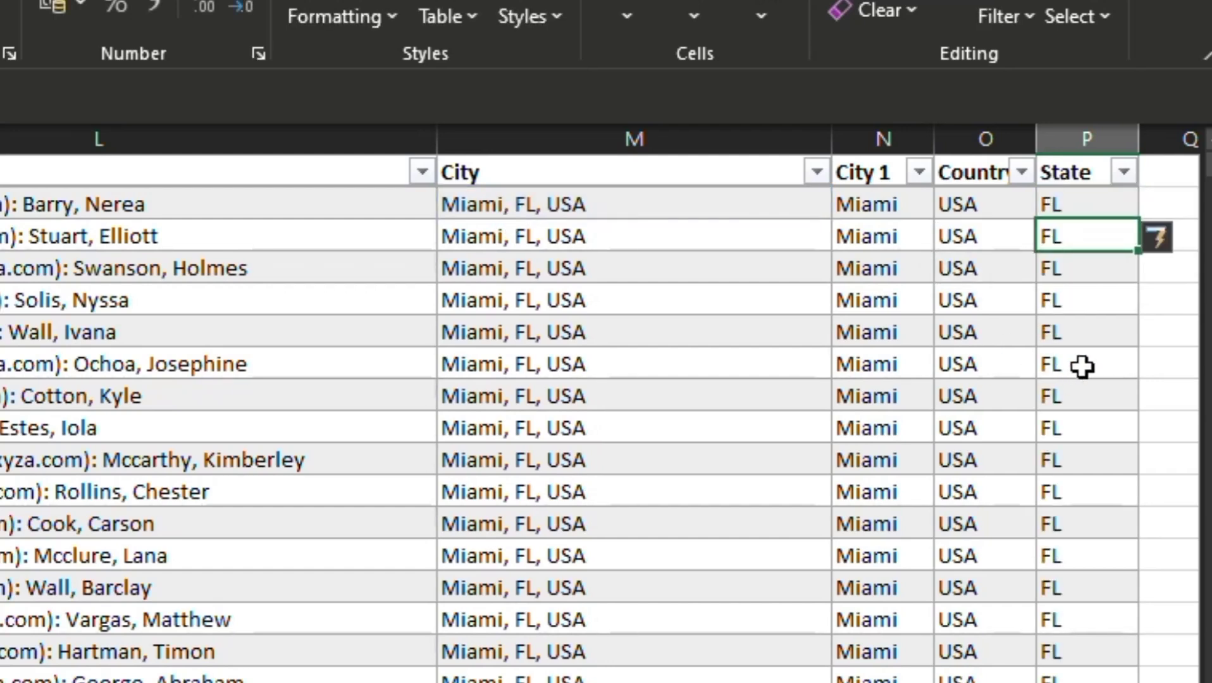
double_click(1138, 143)
Step: Fill column Q with an UPPER formula that converts the City 1 values to capitals
left_click(1151, 197)
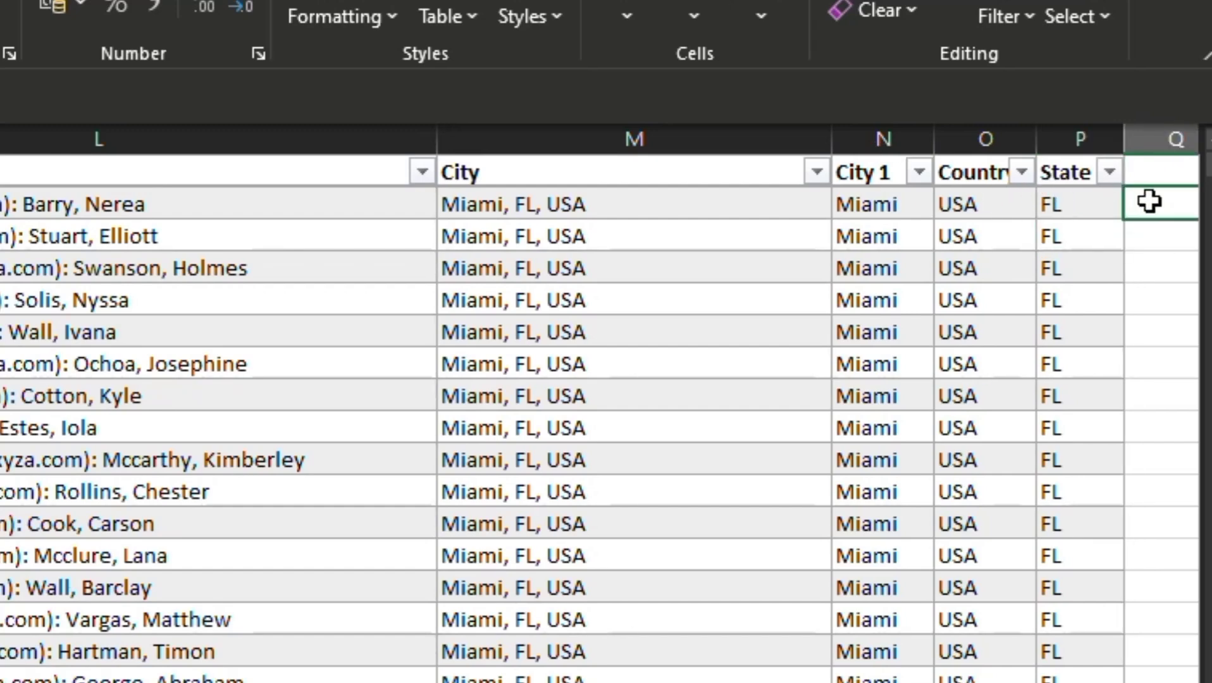
type("=")
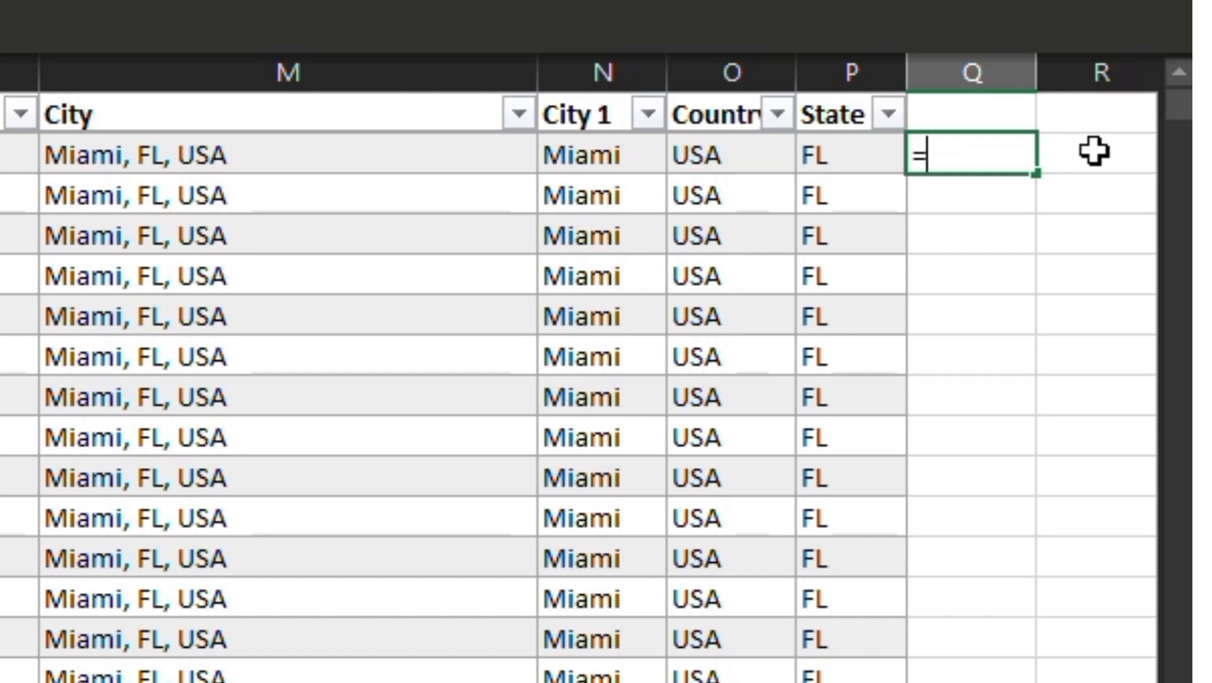
type("upp")
key("Tab")
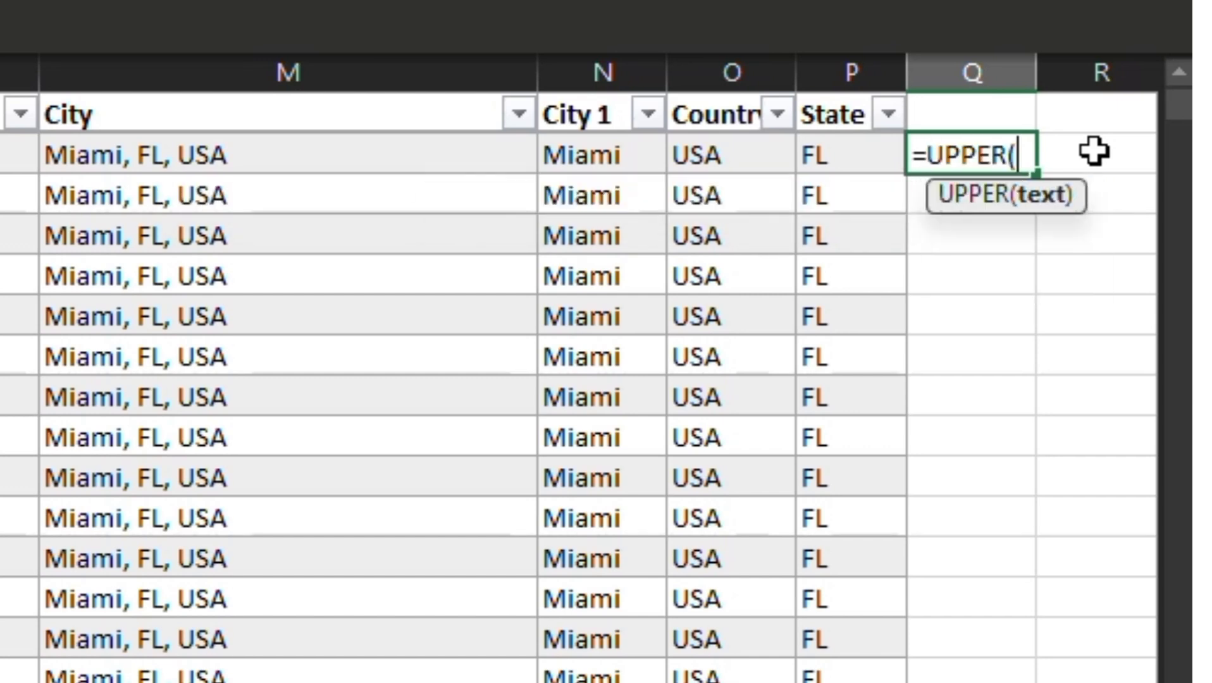
left_click(581, 165)
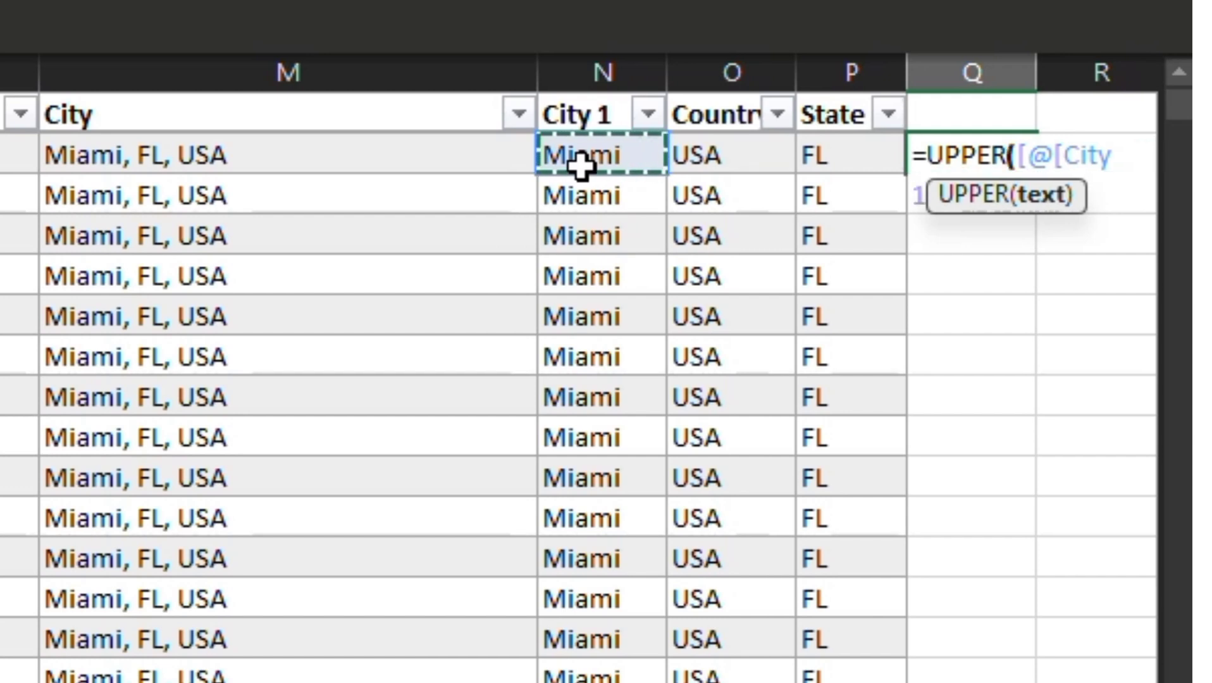
type(")")
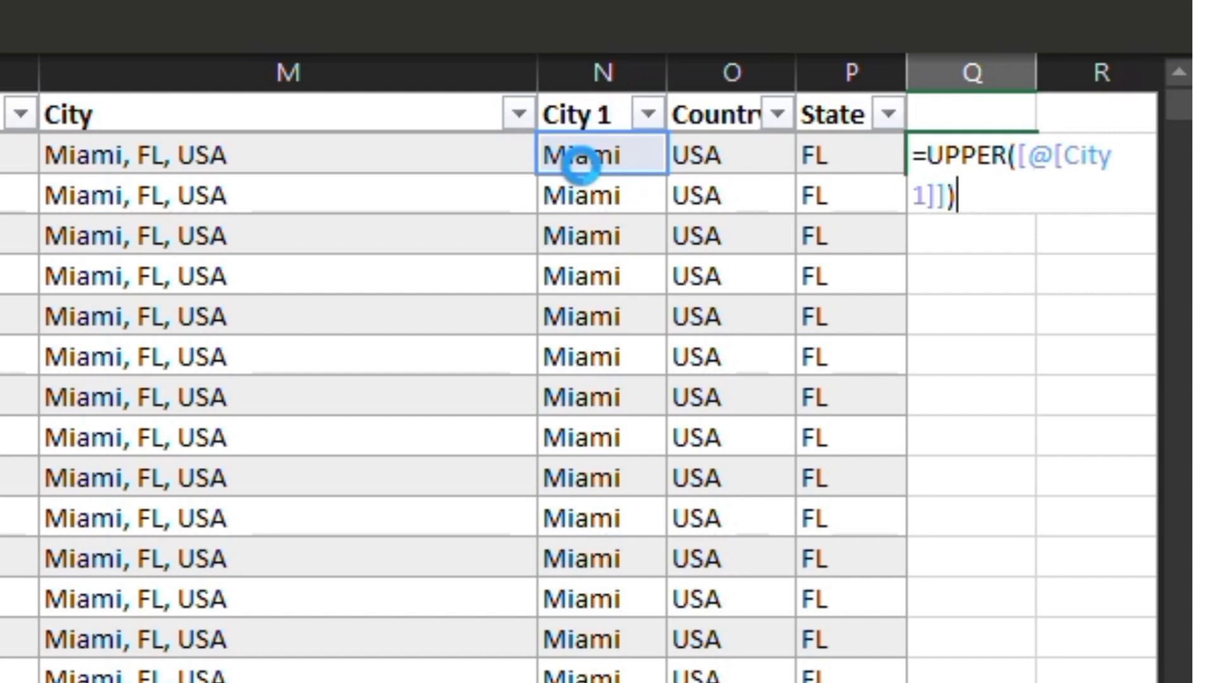
key("Return")
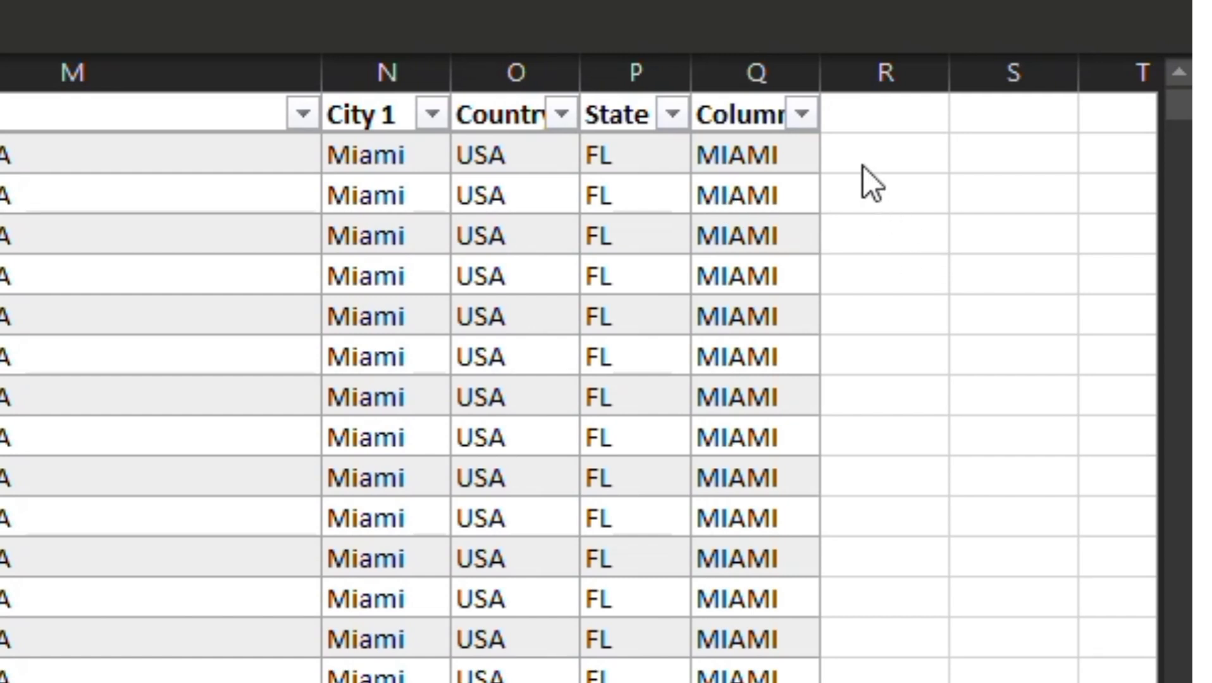
Step: Enter a CONCATENATE formula in column R that joins City 1 and Country with a space between them
left_click(863, 166)
type("=")
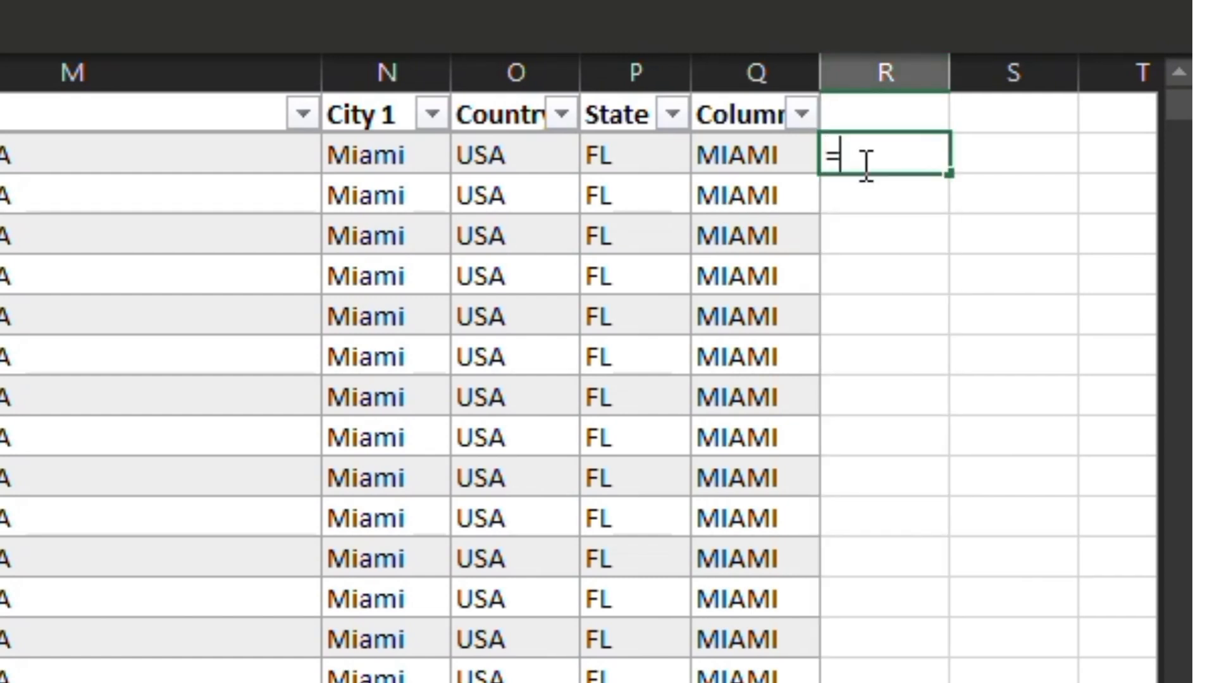
type("con")
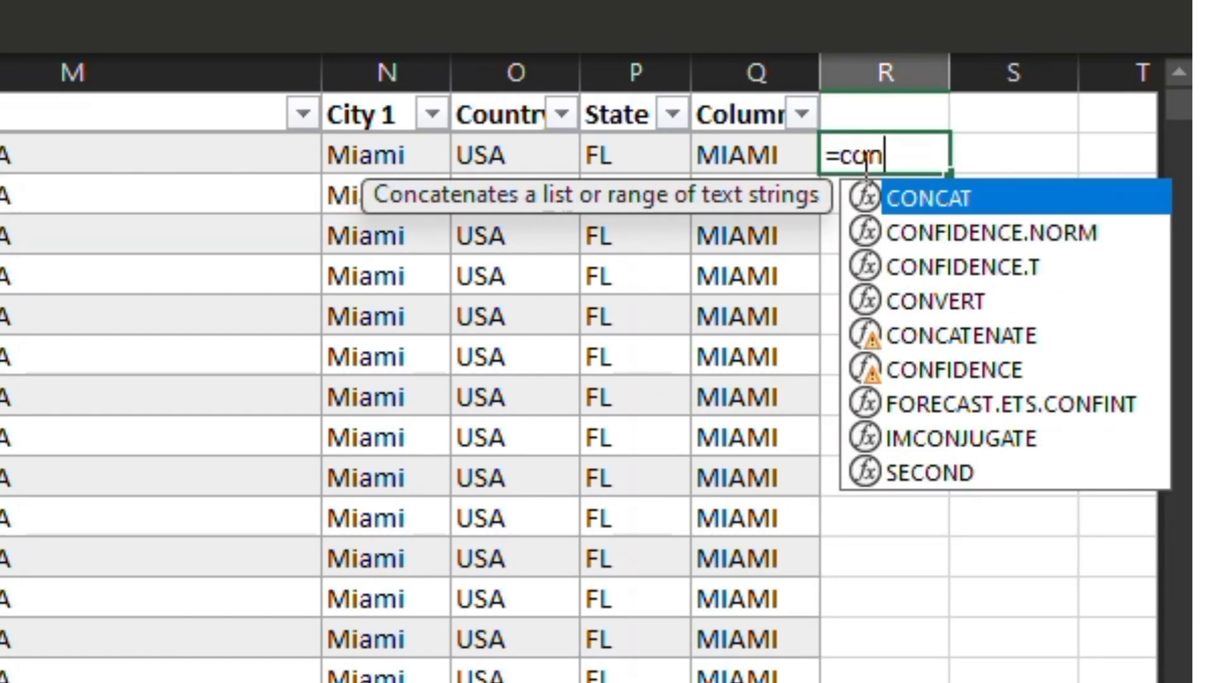
type("ca")
key("Down")
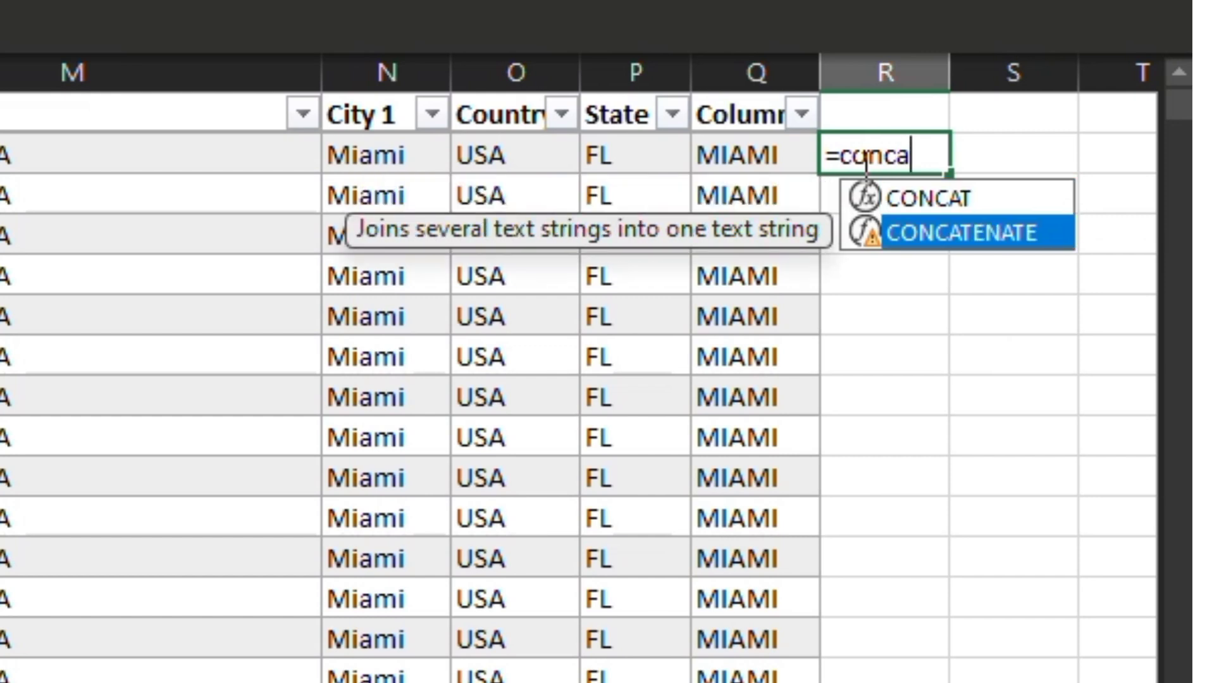
key("Tab")
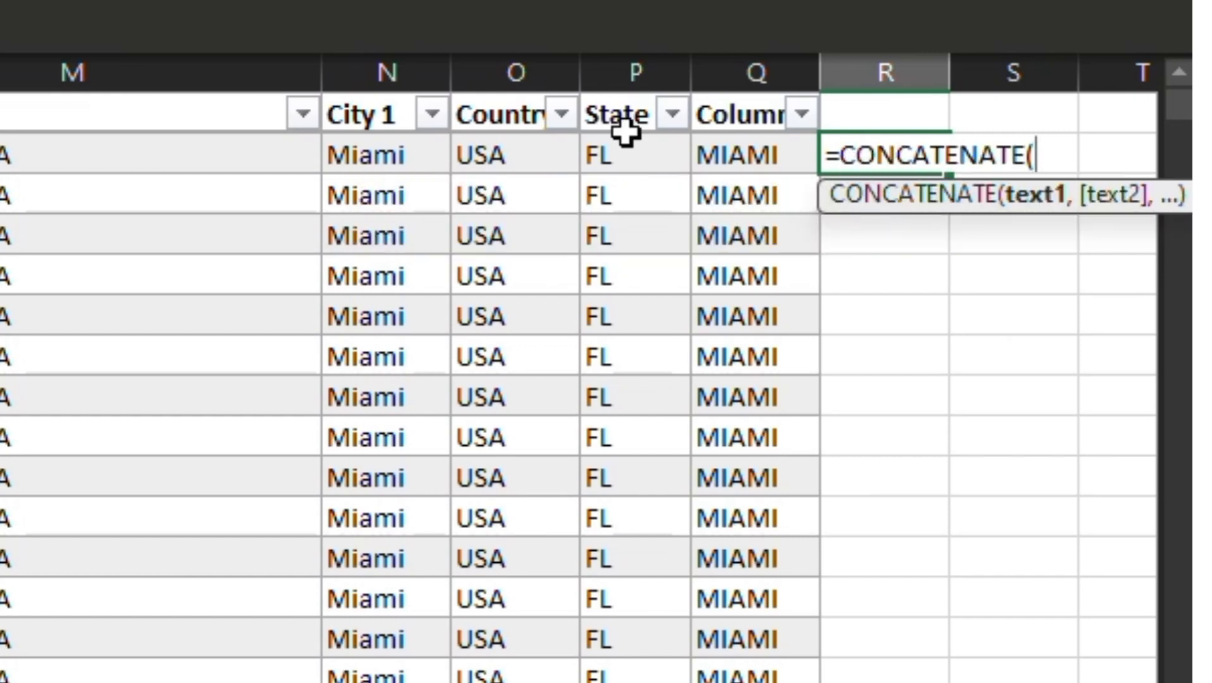
left_click(403, 159)
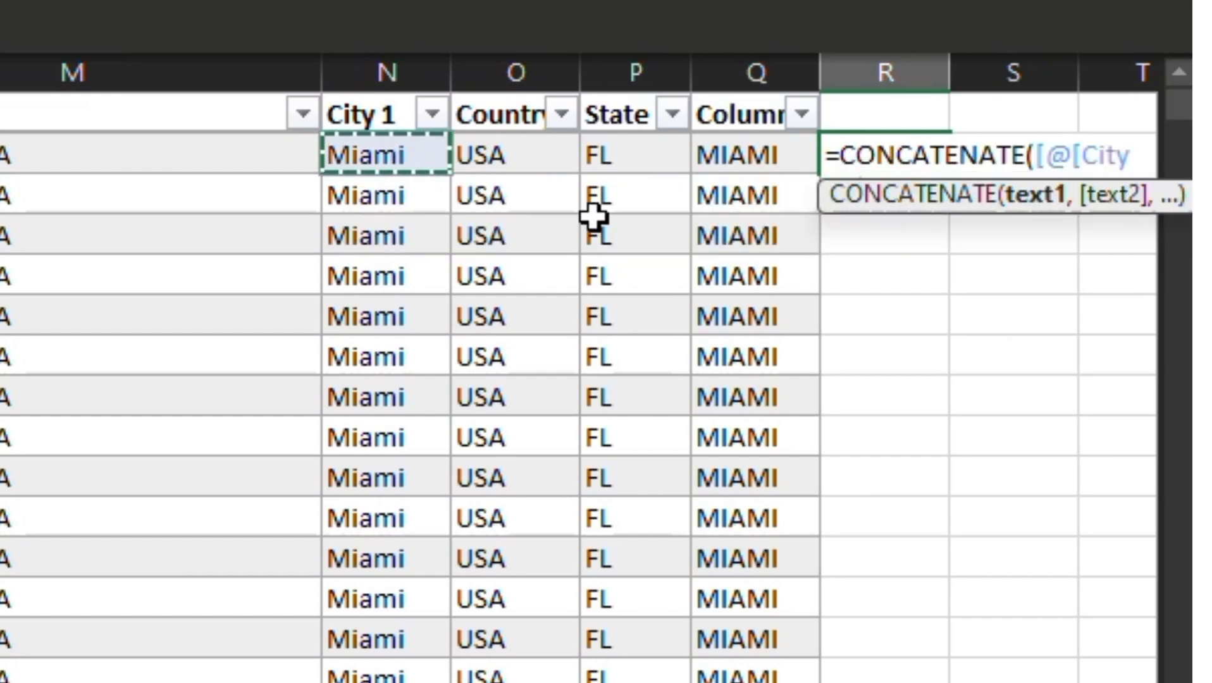
type(", \"")
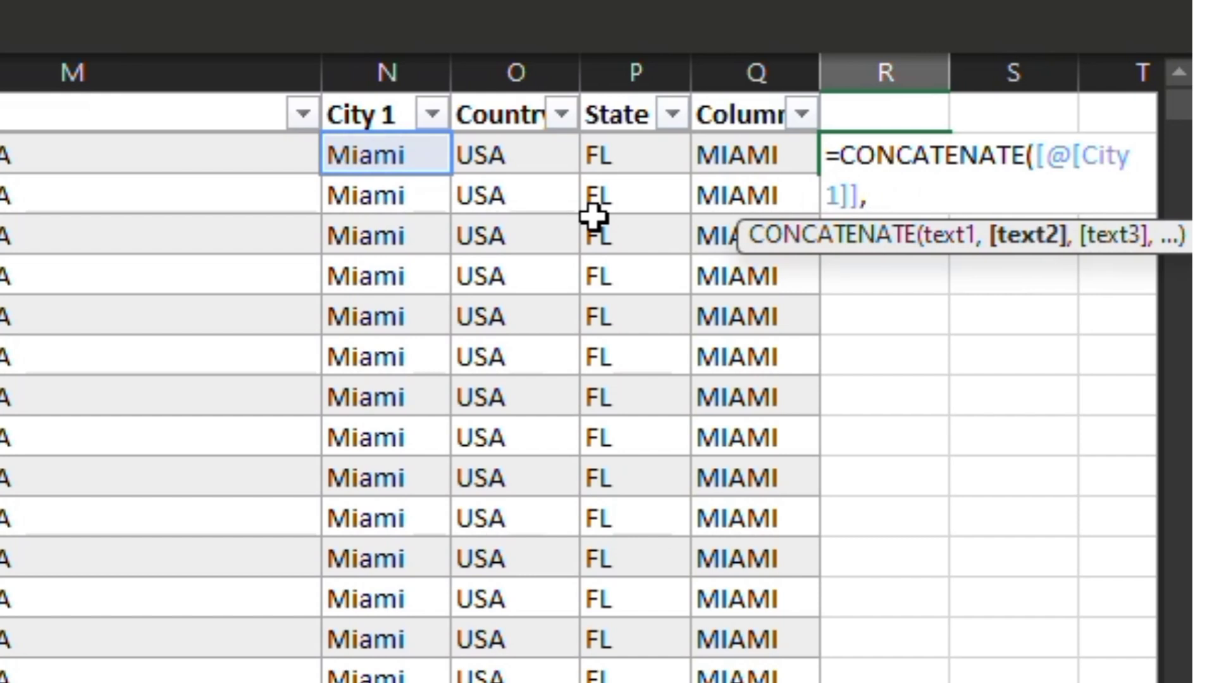
type(" \",")
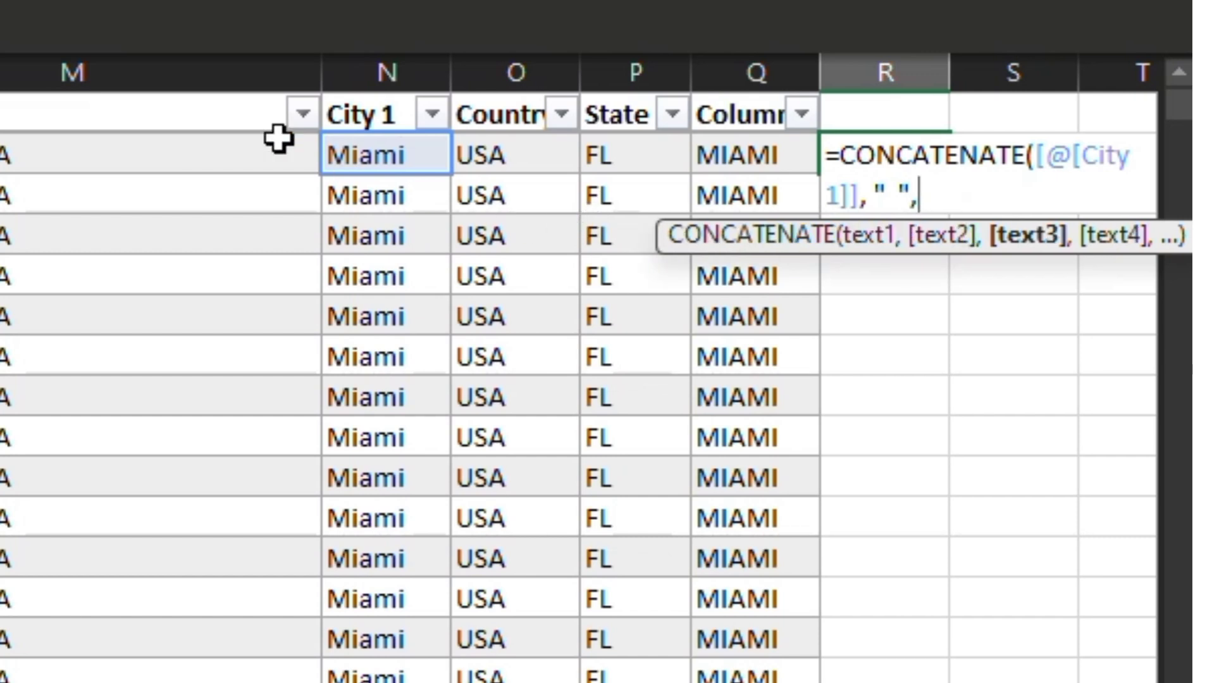
left_click(506, 157)
type(")")
key("Return")
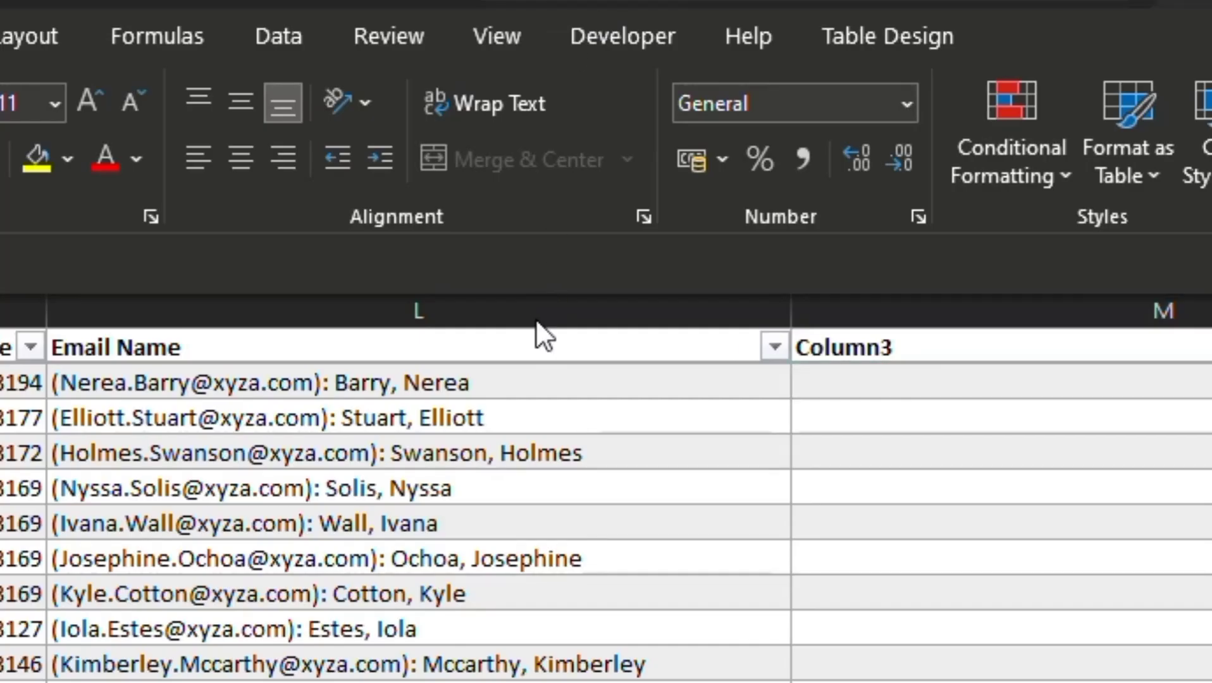
Step: Set up a delimited Text to Columns split of the Email Name column with a colon as the custom delimiter
left_click(552, 306)
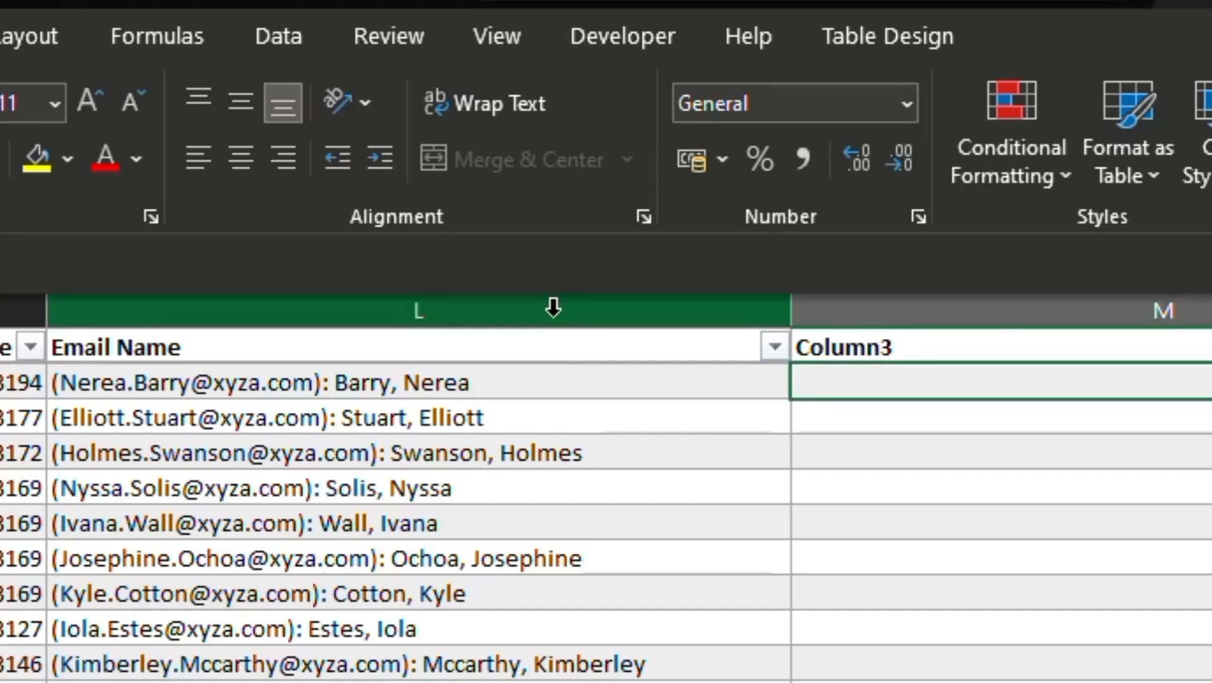
left_click(259, 44)
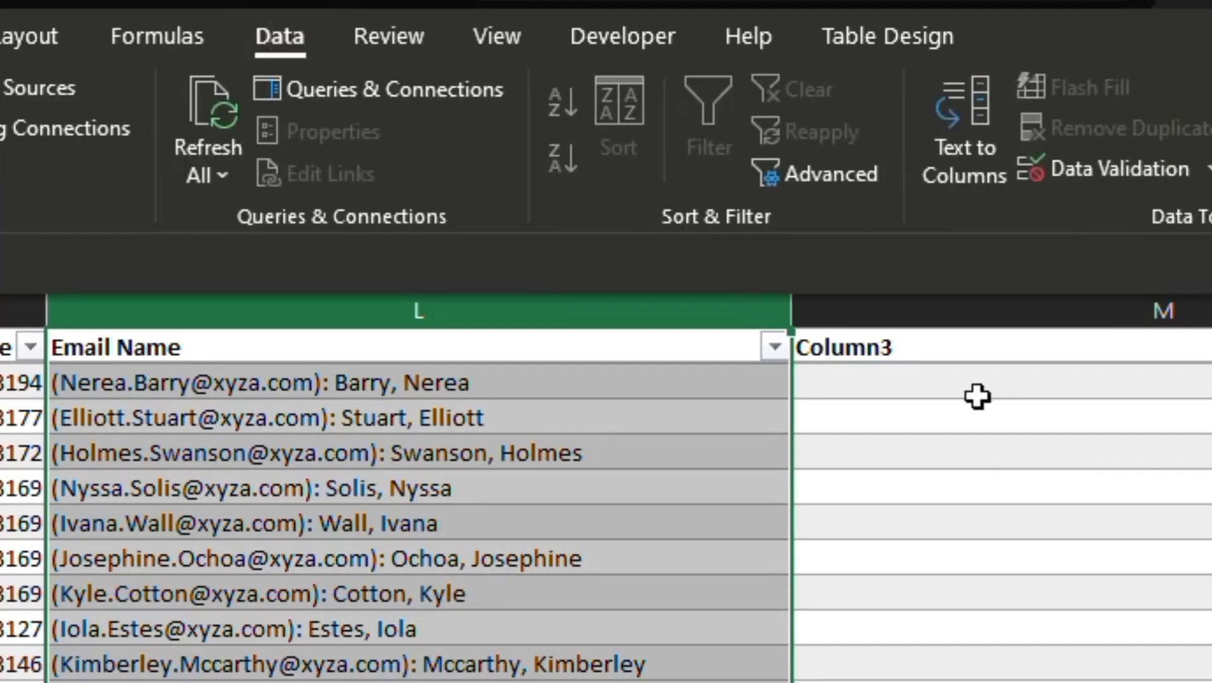
left_click(967, 153)
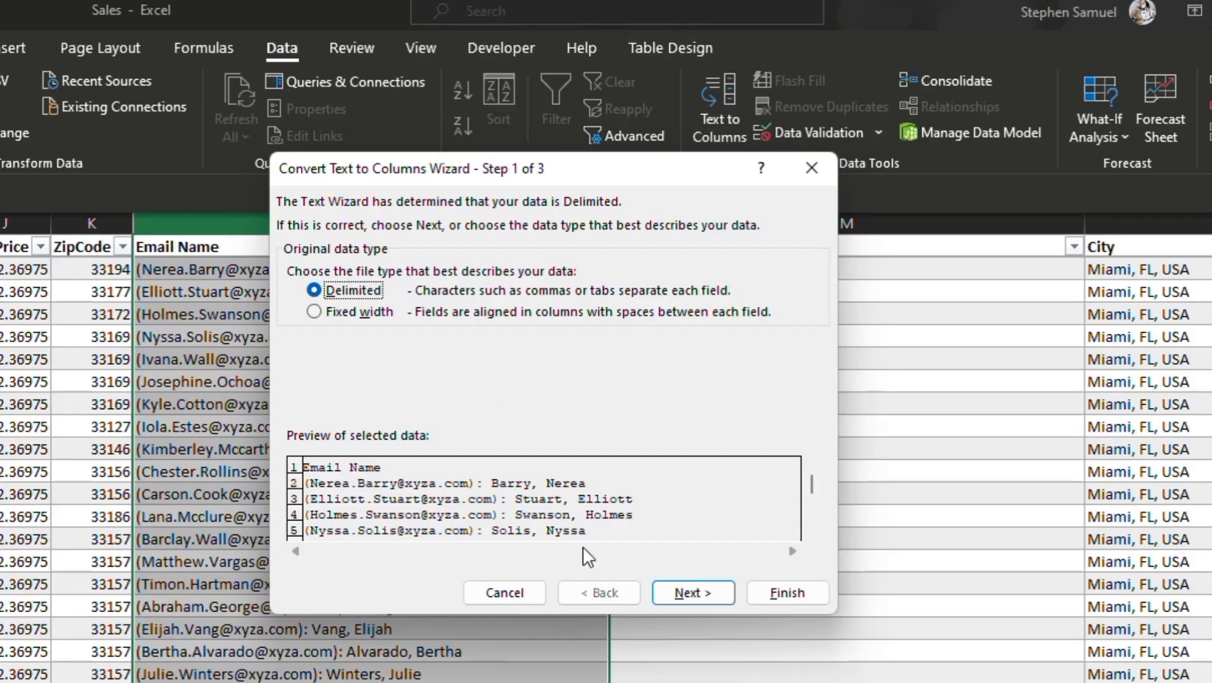
left_click(683, 596)
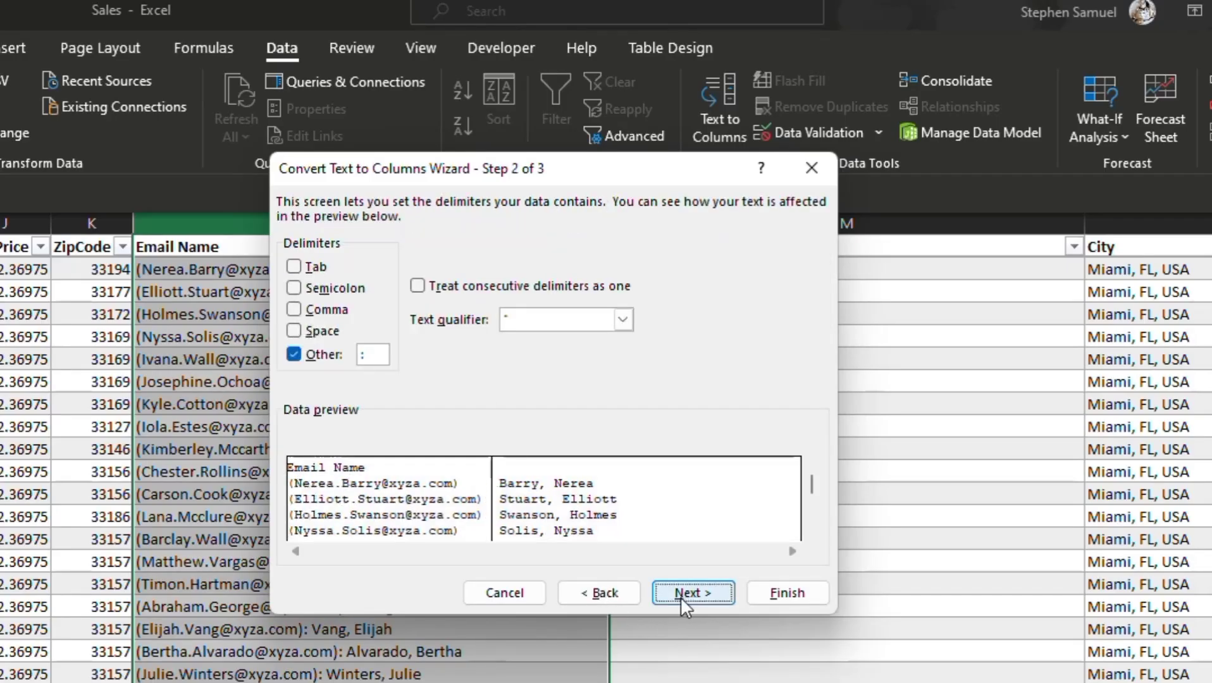
left_click(371, 353)
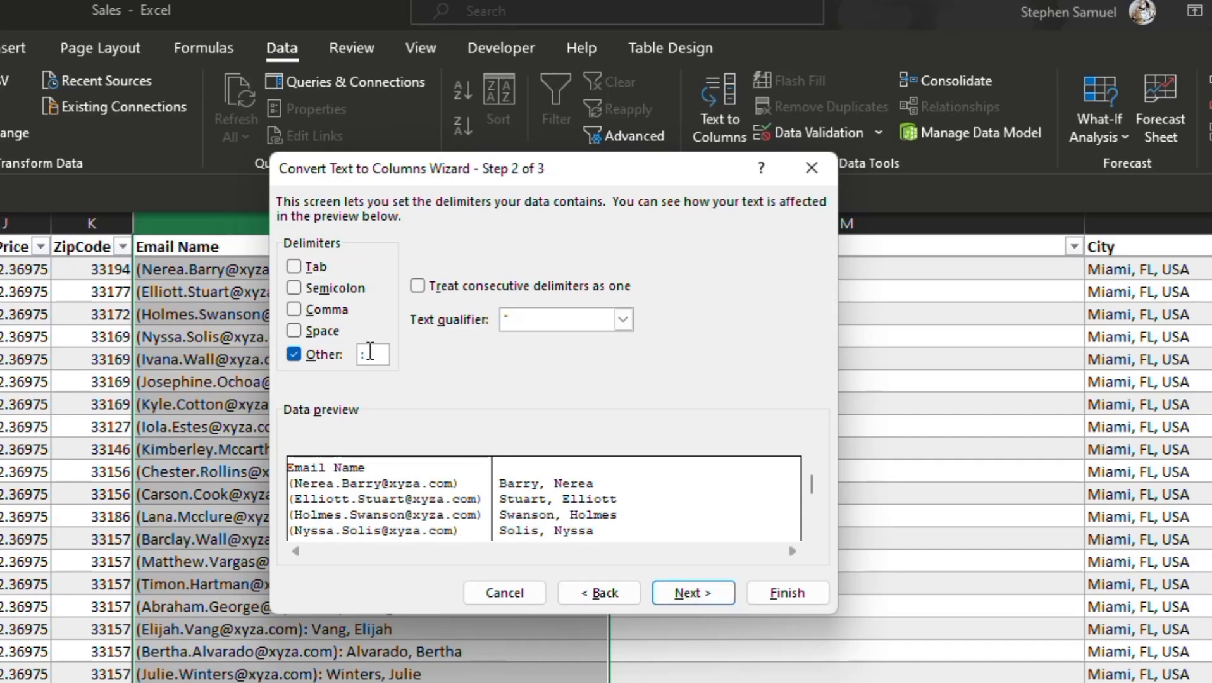
left_click(673, 595)
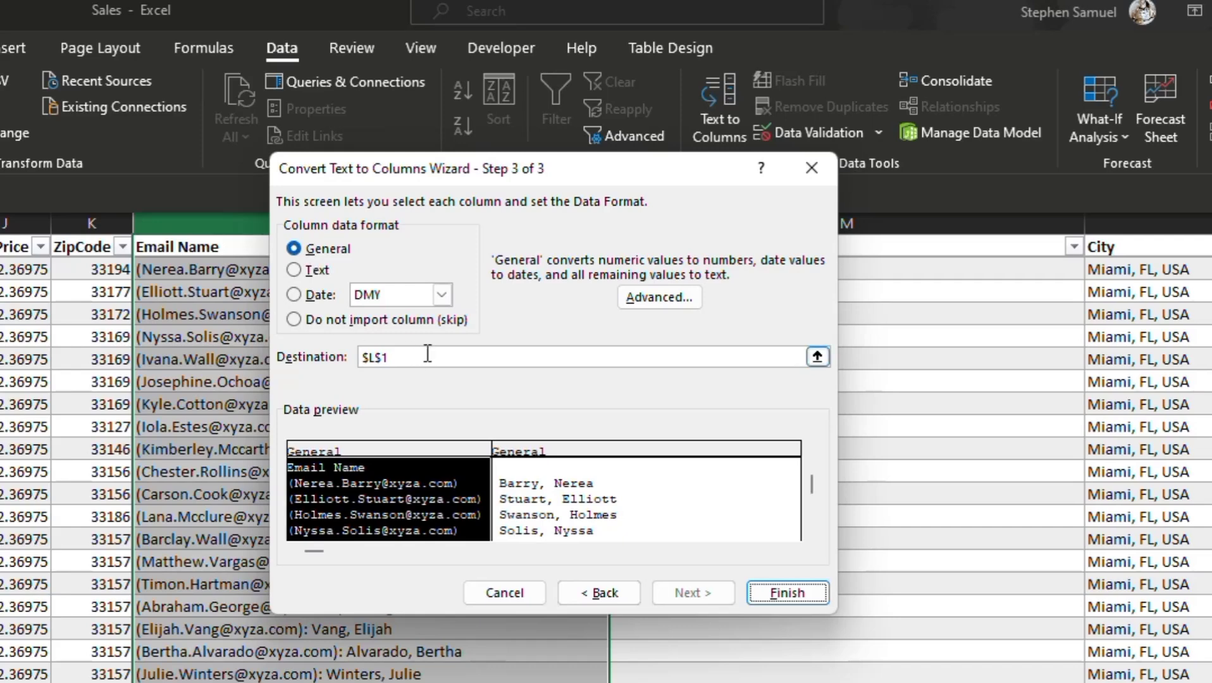
Step: Set the split's destination to the Column3 header cell M1 and finish the conversion, replacing the existing data
left_click(817, 356)
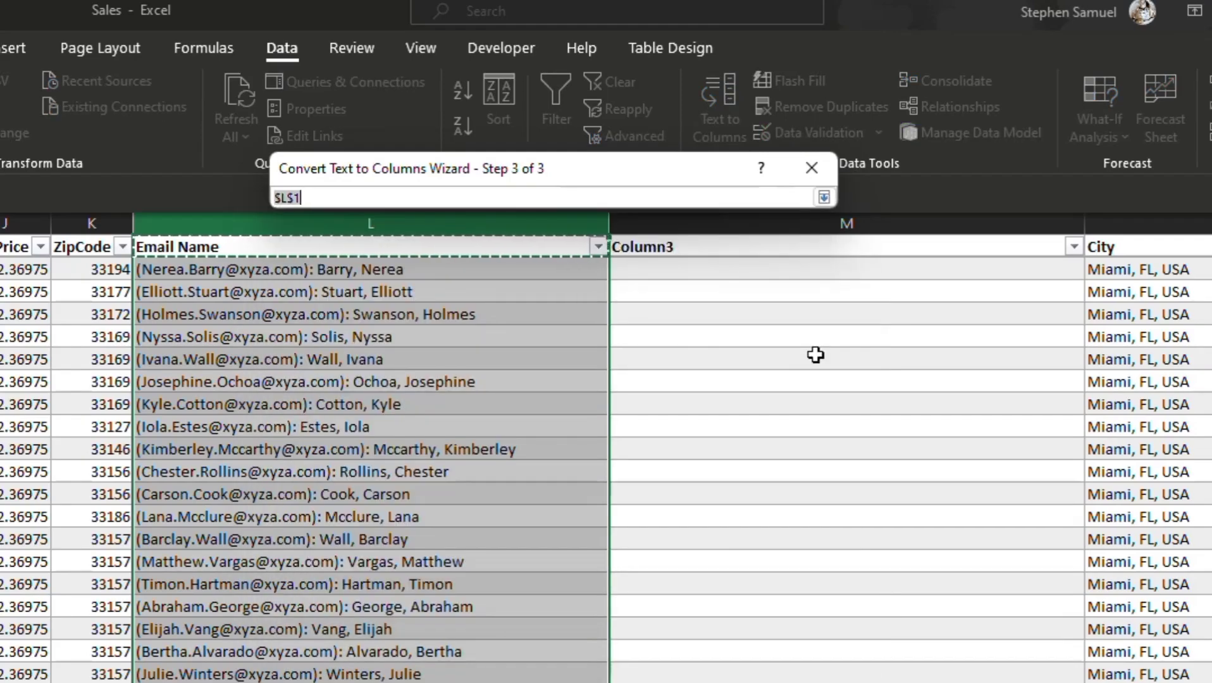
left_click(723, 253)
key("Return")
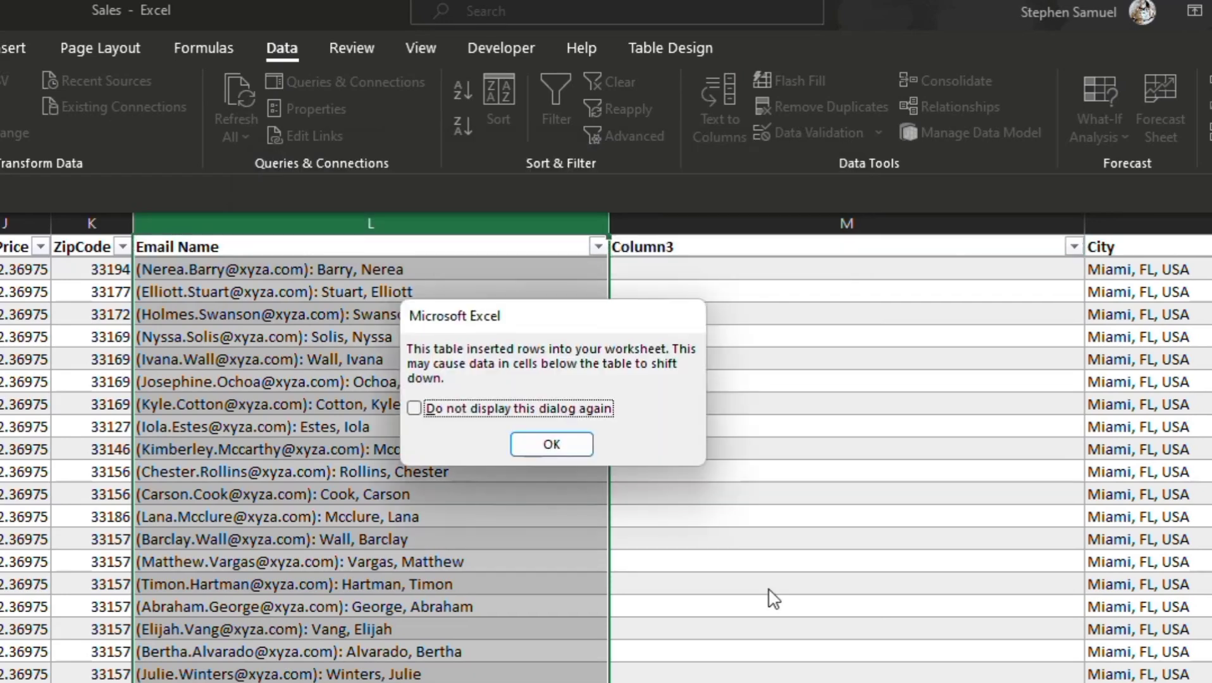
left_click(531, 441)
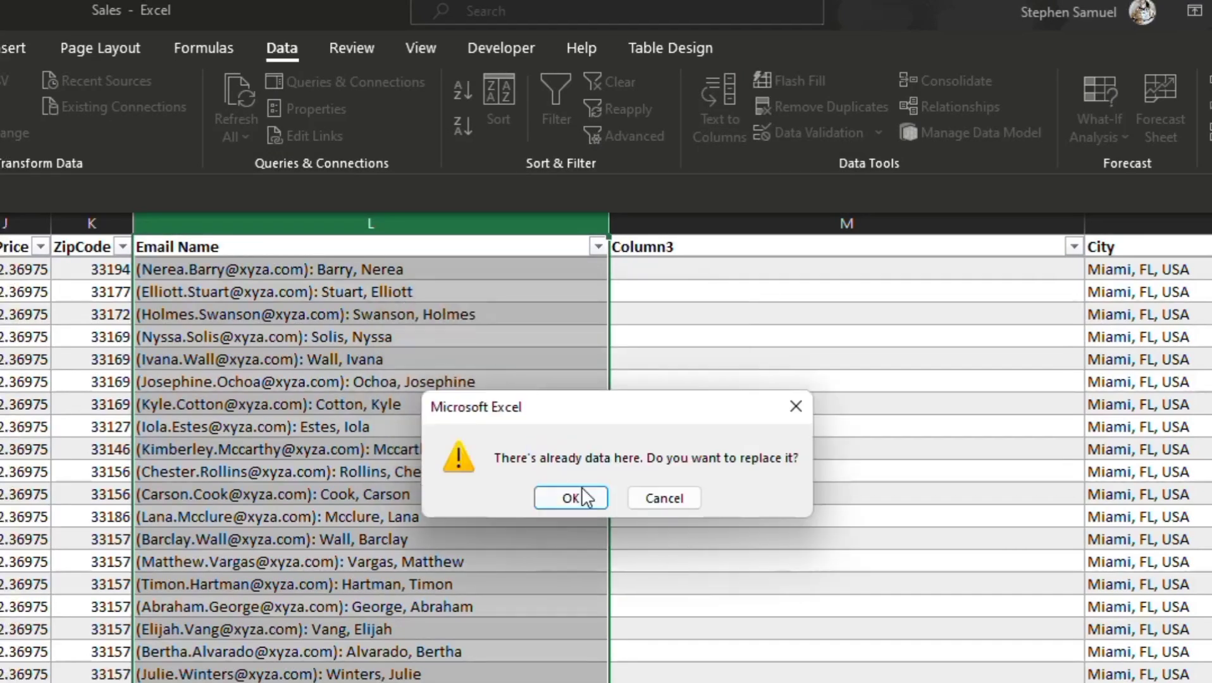
left_click(581, 496)
Step: Set up a delimited Text to Columns split of the Email Name3 column with a comma as the custom delimiter
scroll(580, 496, "right", 3)
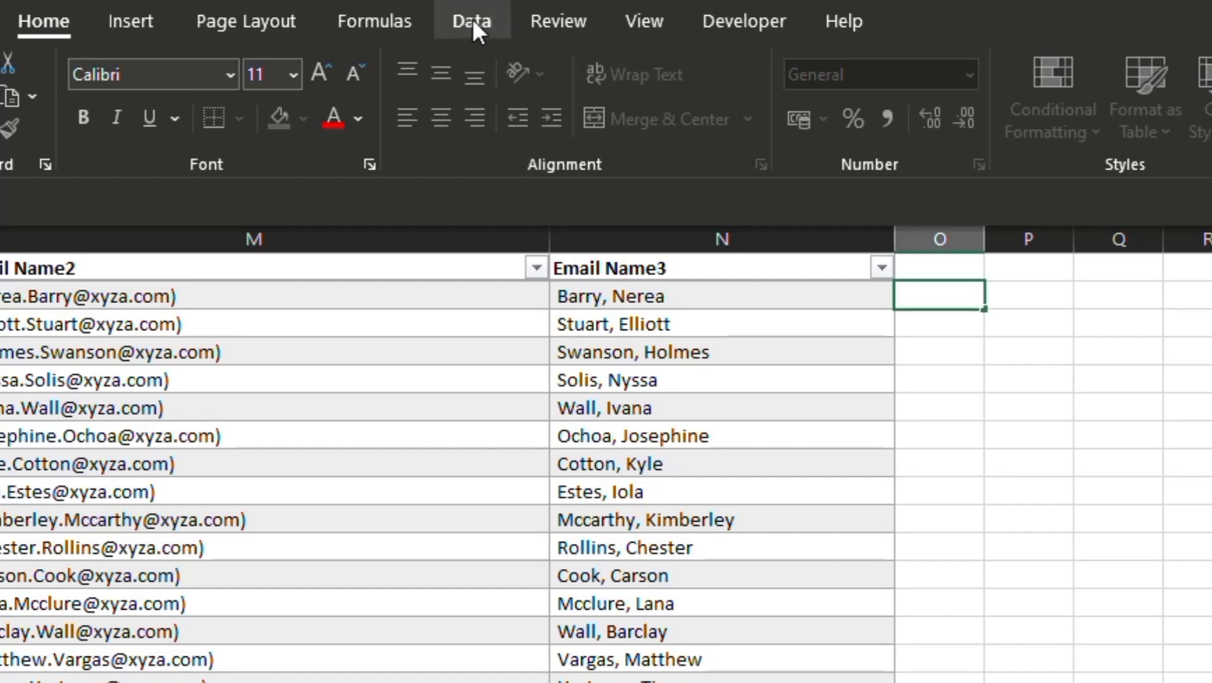
left_click(471, 17)
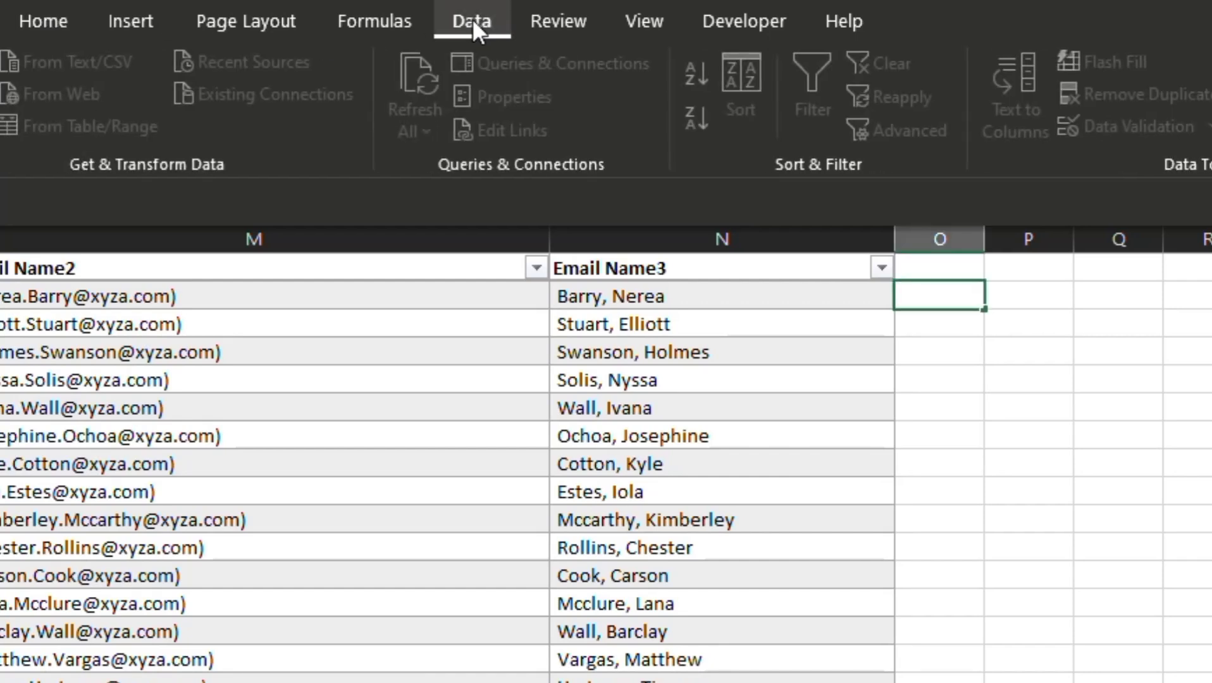
left_click(720, 269)
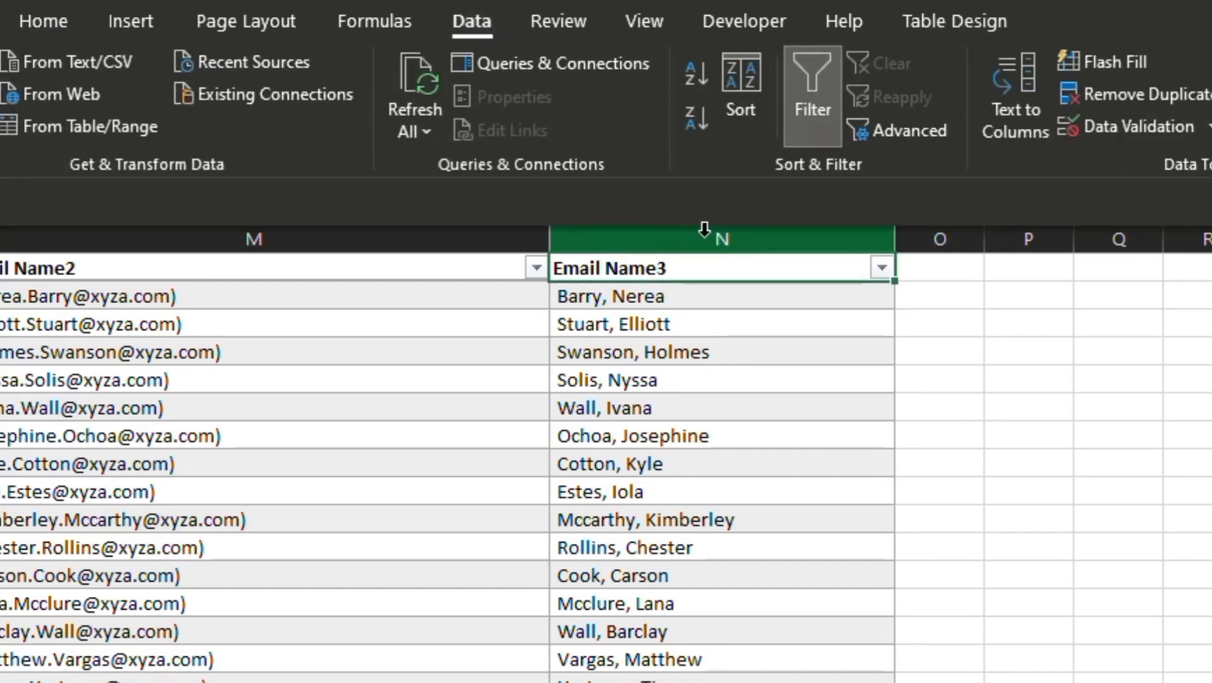
left_click(704, 229)
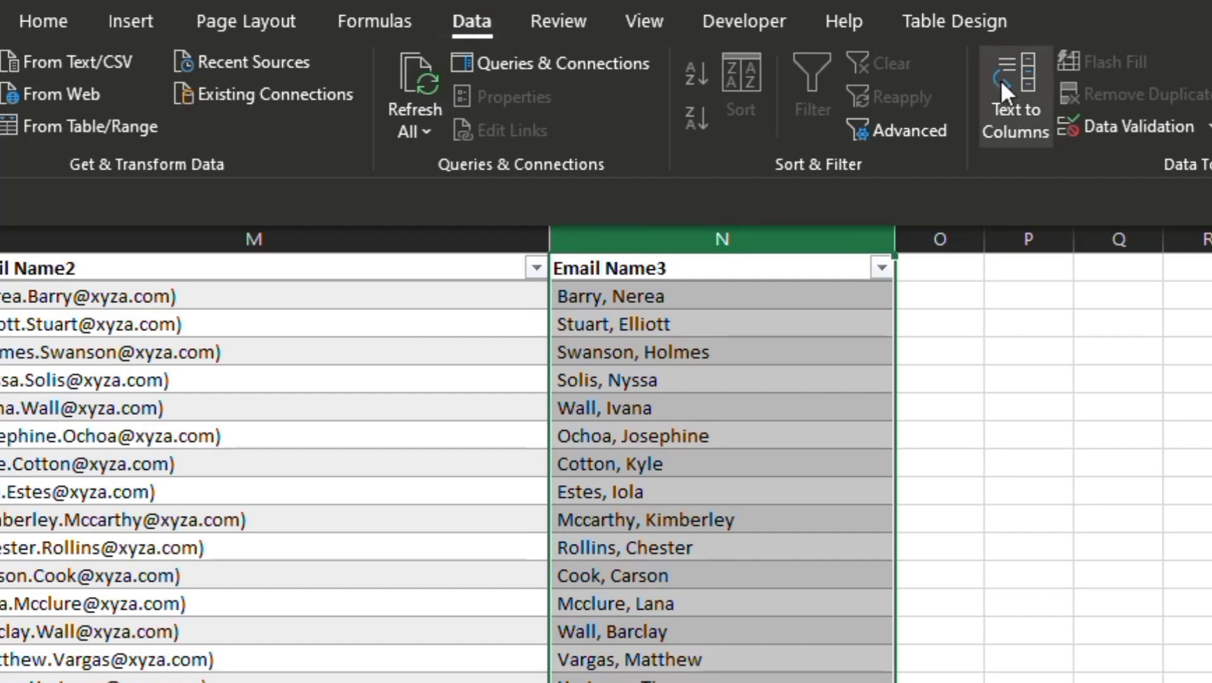
left_click(998, 97)
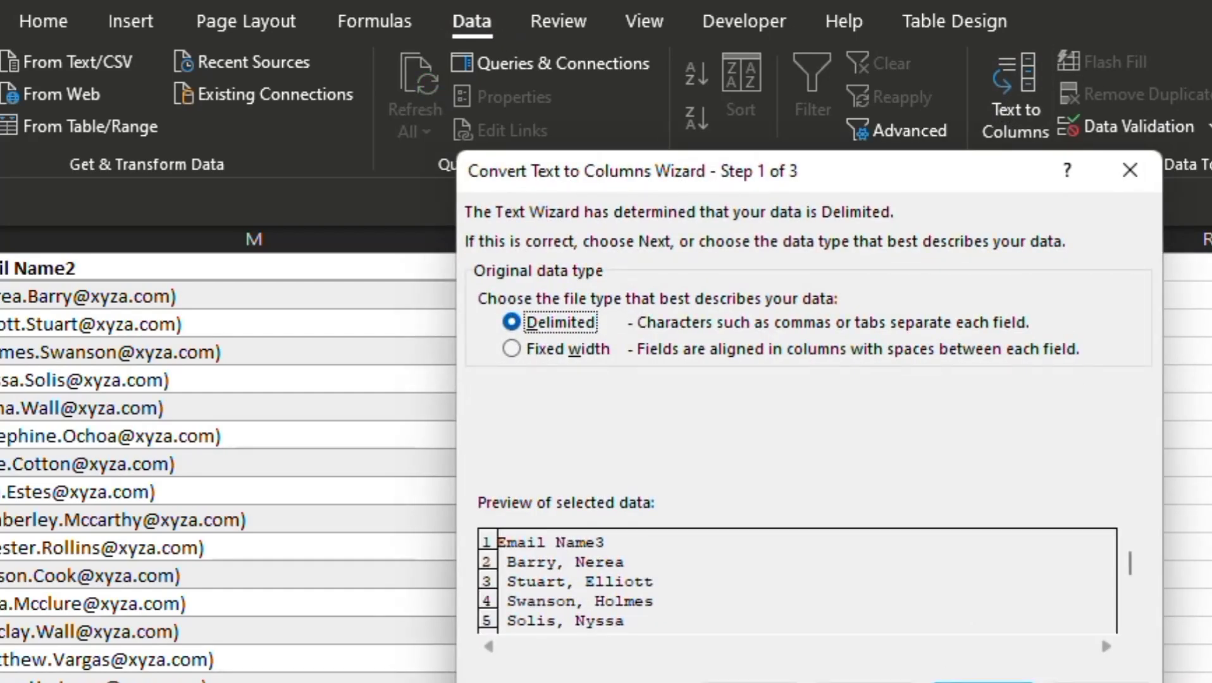
left_click(983, 682)
left_click(534, 385)
key("BackSpace")
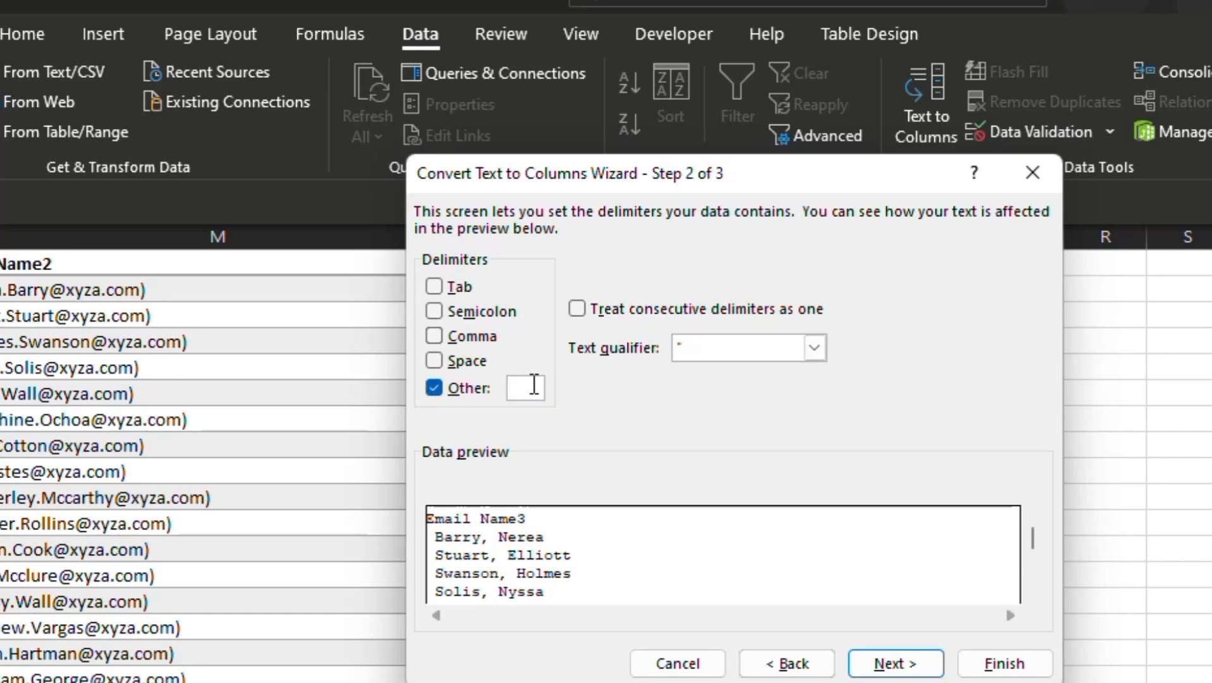
type(",")
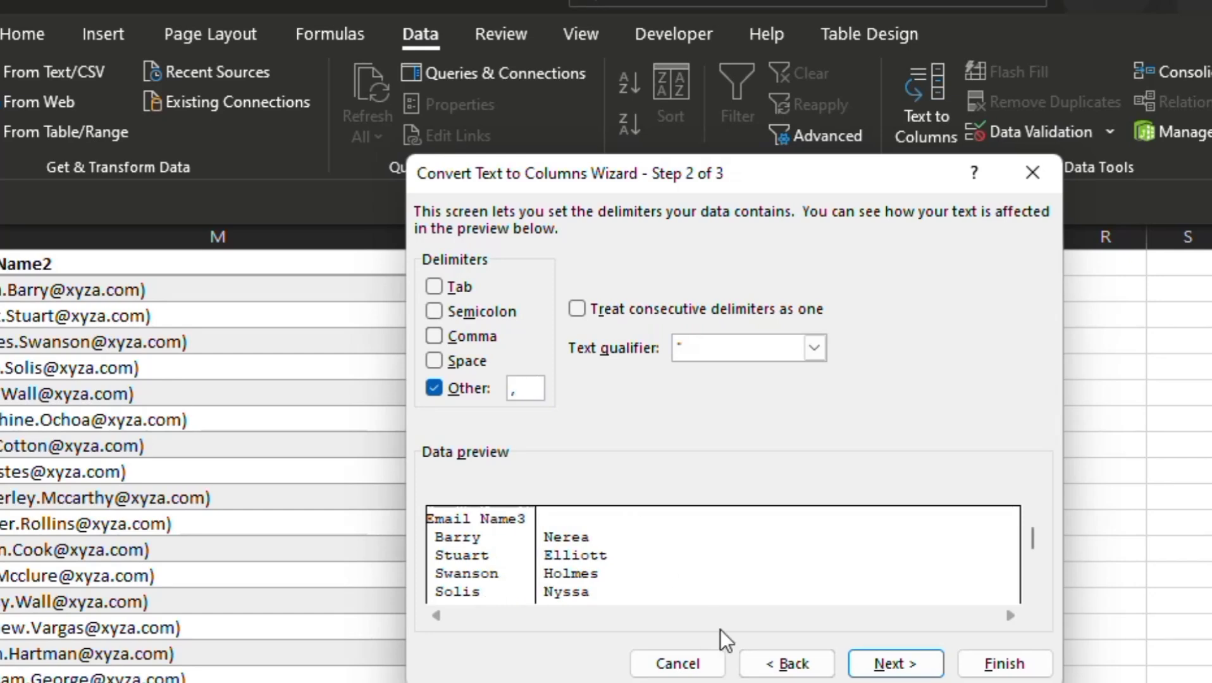
Step: Finish the Email Name3 split in General format with destination N1, and autofit column O
left_click(889, 664)
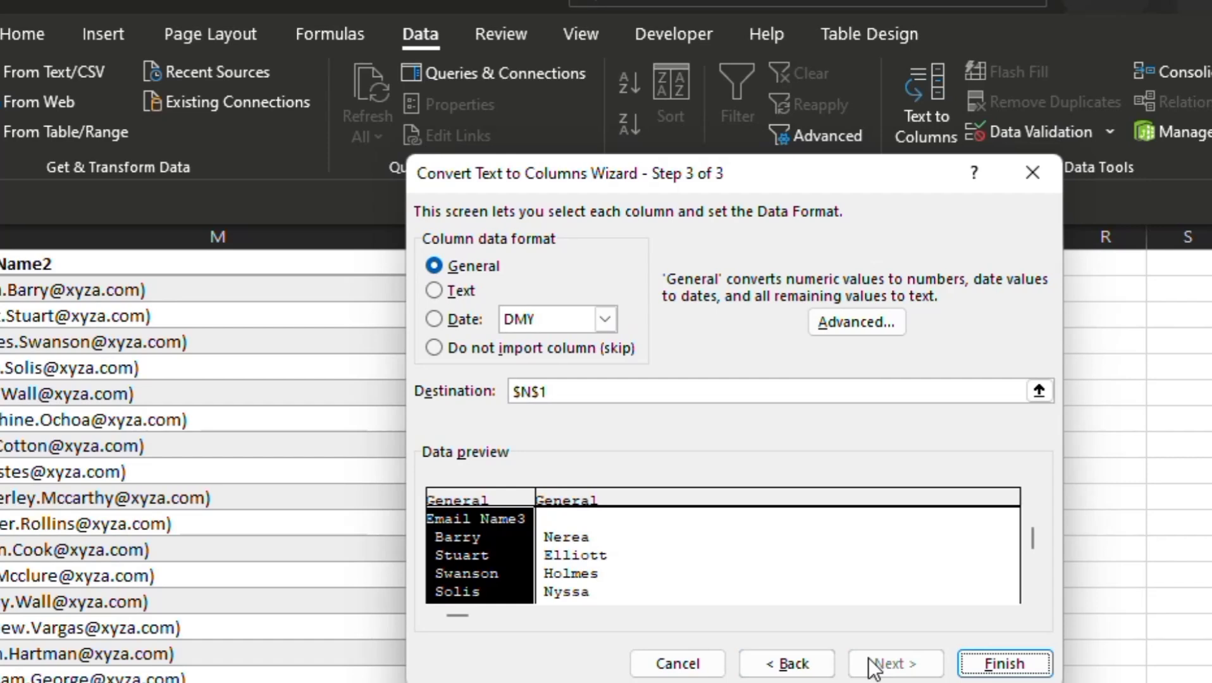
left_click(1013, 665)
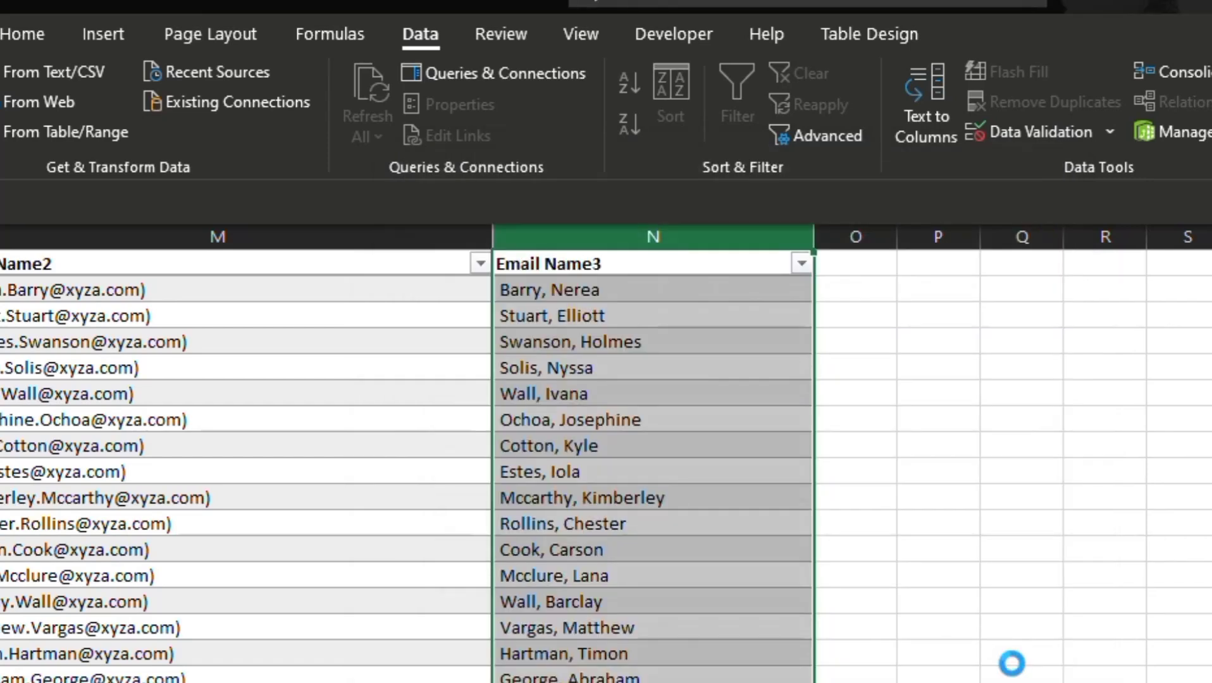
left_click(1093, 498)
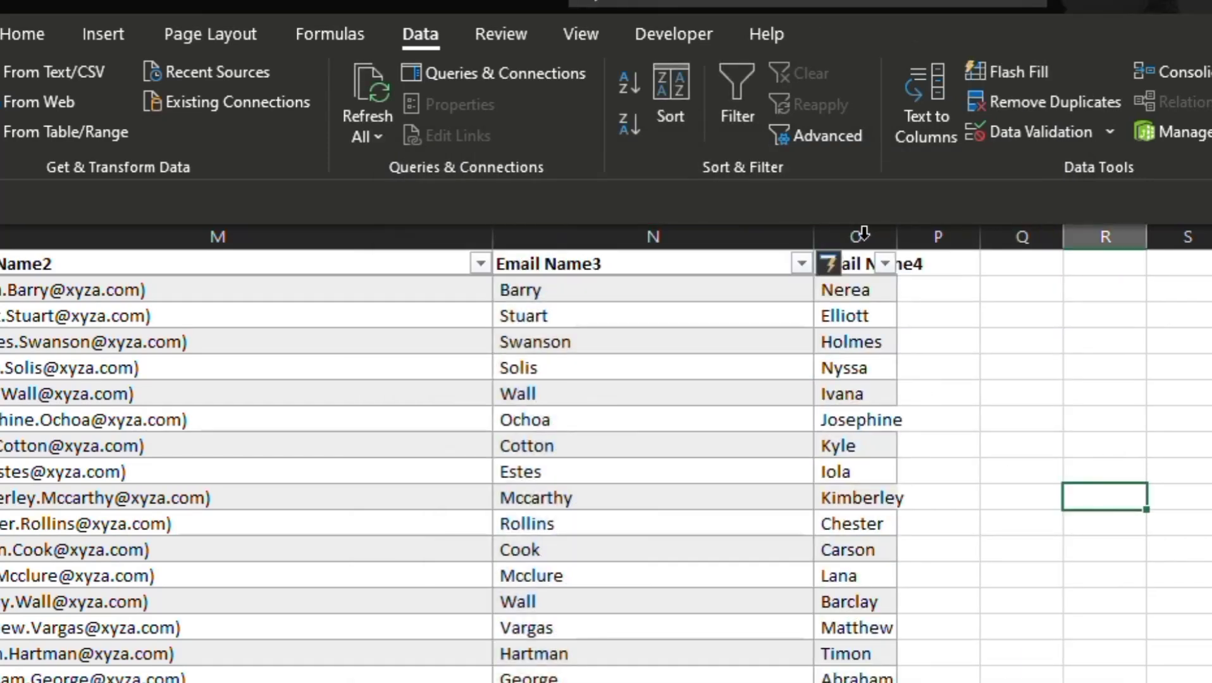
double_click(897, 237)
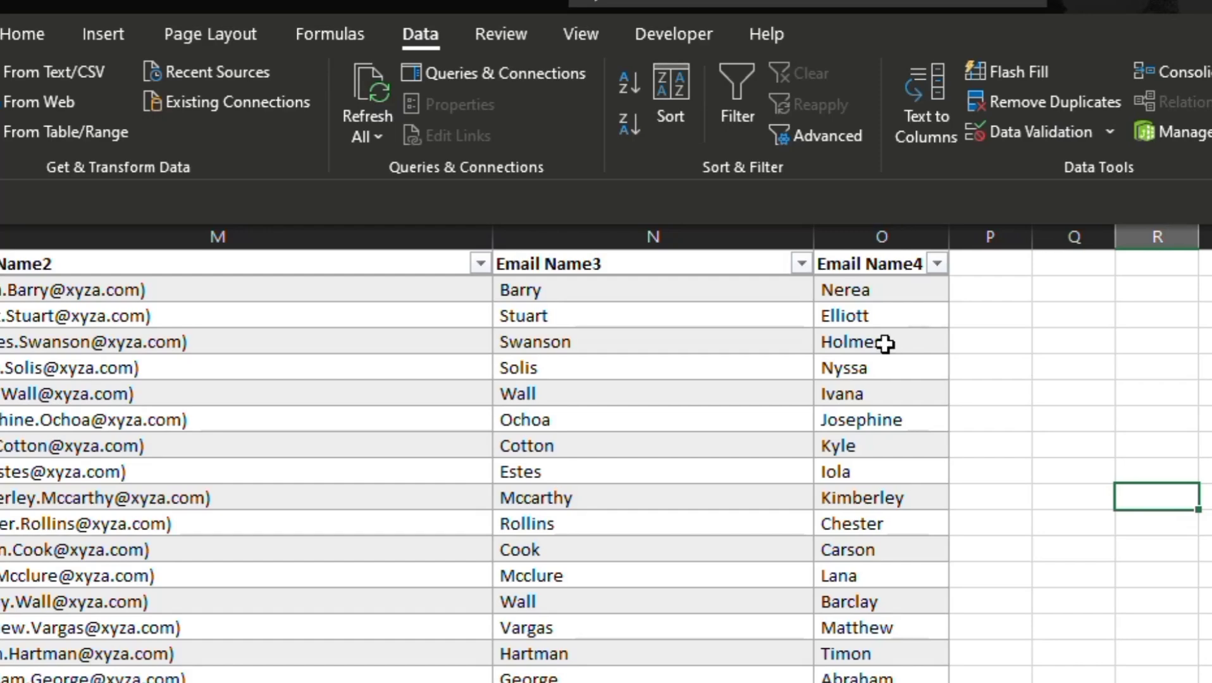
Step: Fill column P with a CONCATENATE formula joining Email Name3 and Email Name4 with a space between them, and widen the column
left_click(547, 273)
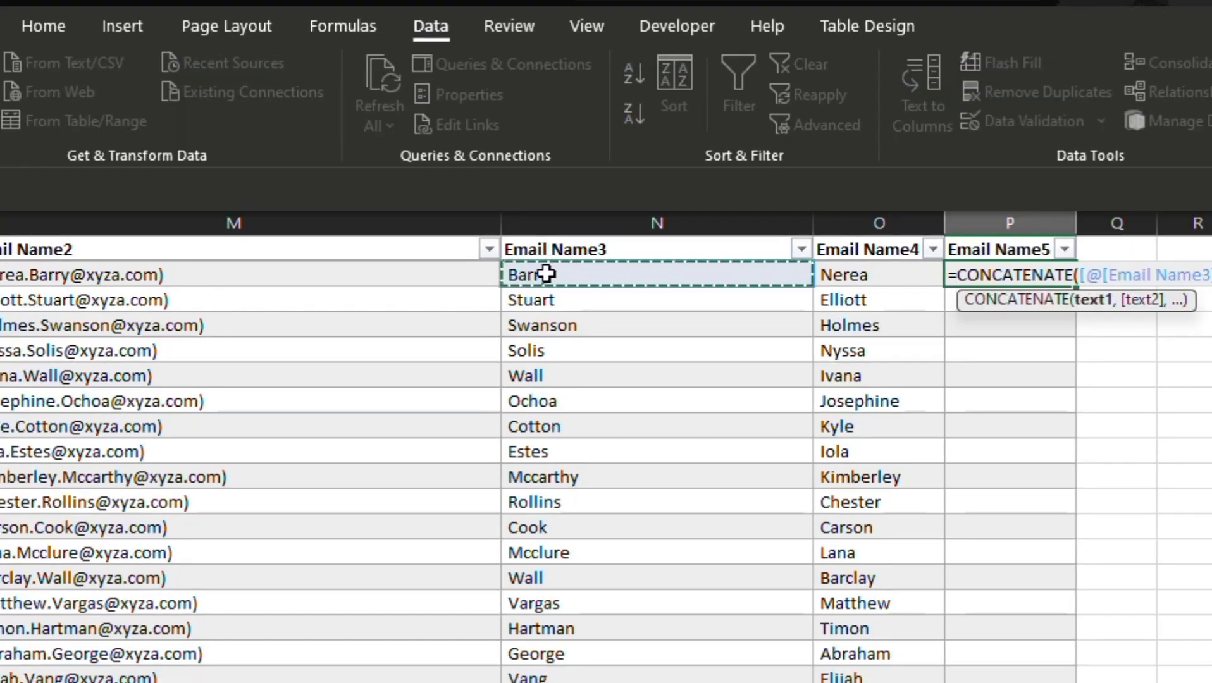
type(",\".\",")
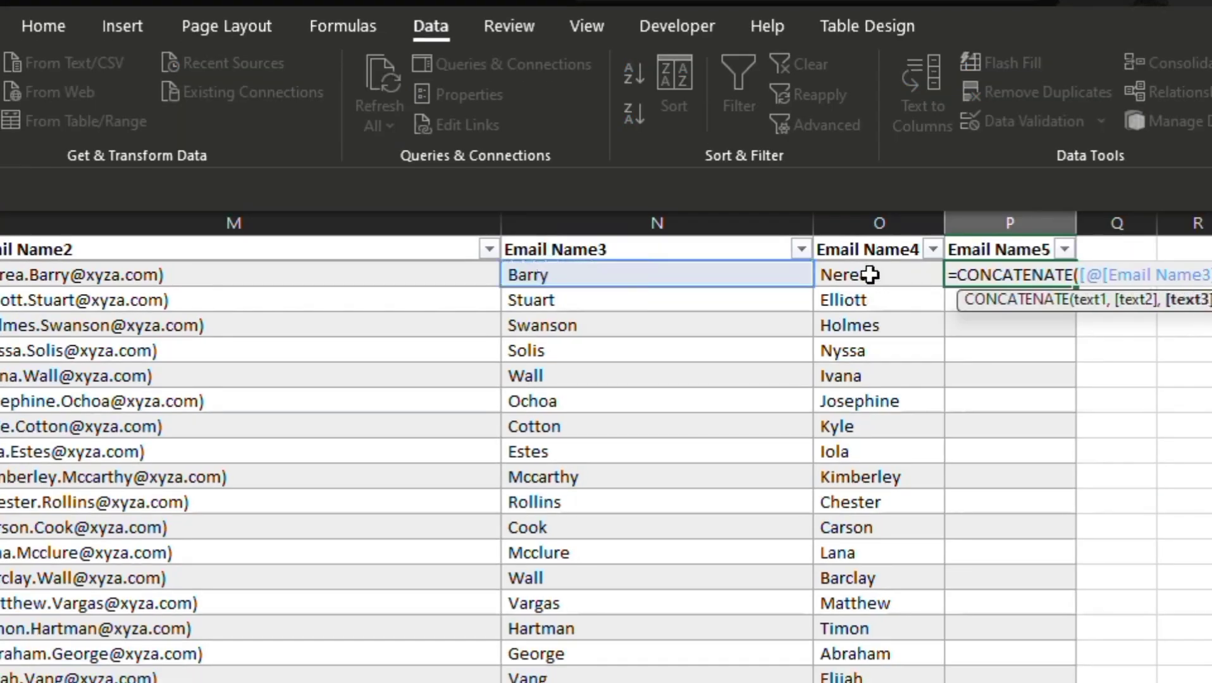
left_click(870, 274)
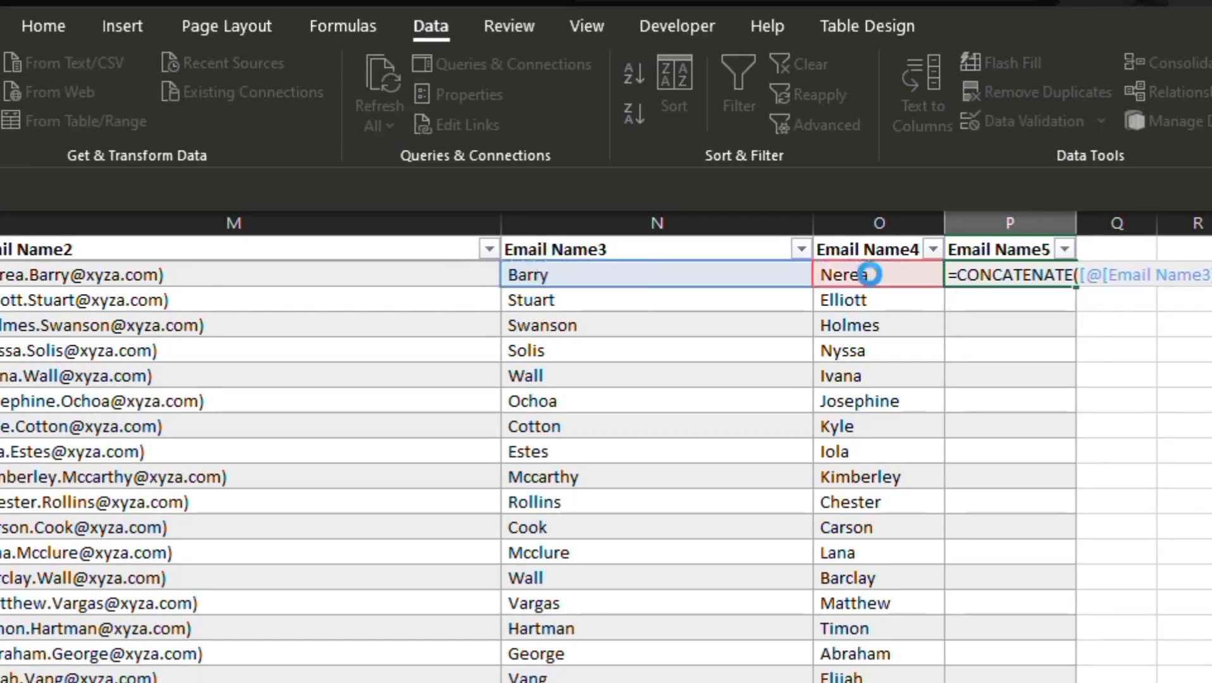
key("Return")
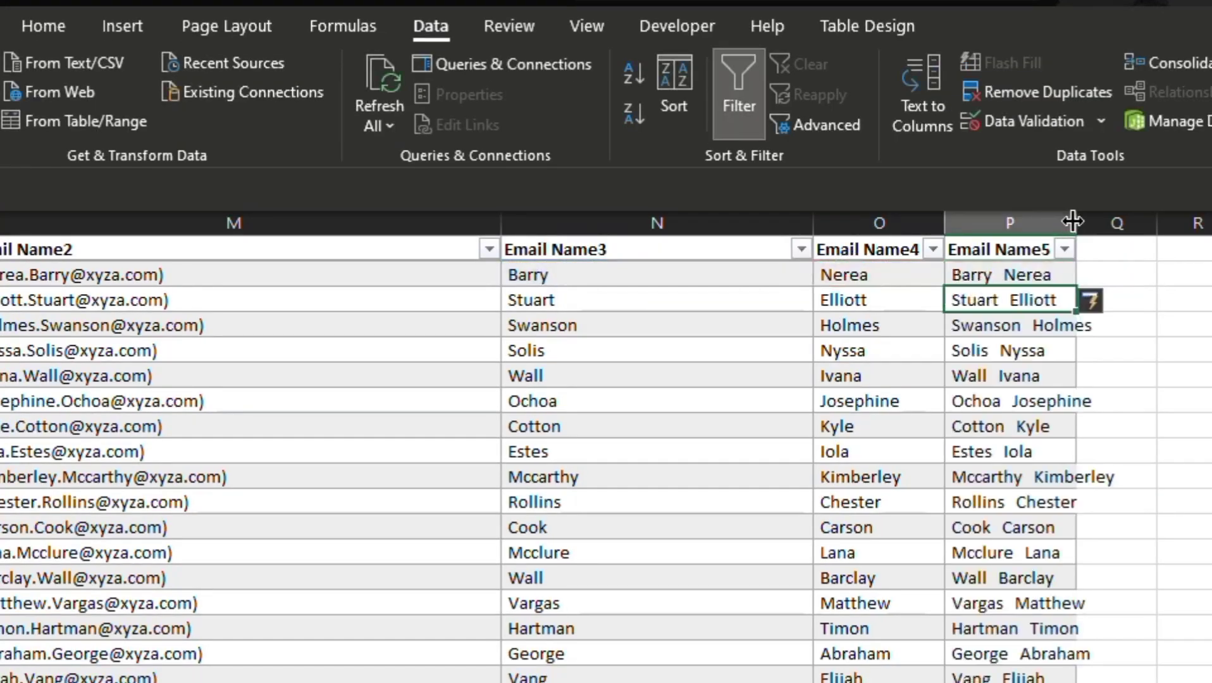
left_click_drag(1073, 220, 1165, 222)
Step: Replace the Email Name5 formula column with a static copy of its values
left_click(43, 26)
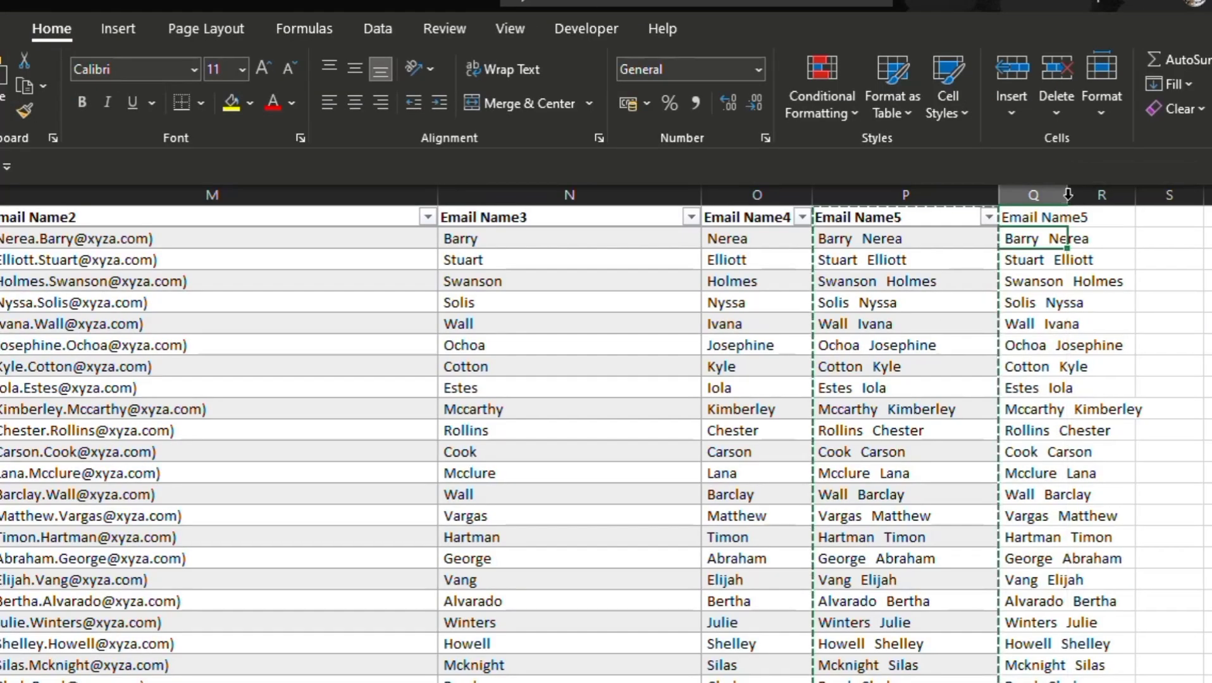
left_click(1064, 238)
key("ctrl+z")
Step: Fill column Q with an UPPER formula that converts the Email Name5 values to capitals, and autofit the column width
left_click(1012, 238)
type("=upp")
key("Tab")
left_click(879, 238)
type(")")
key("Return")
left_click(1044, 234)
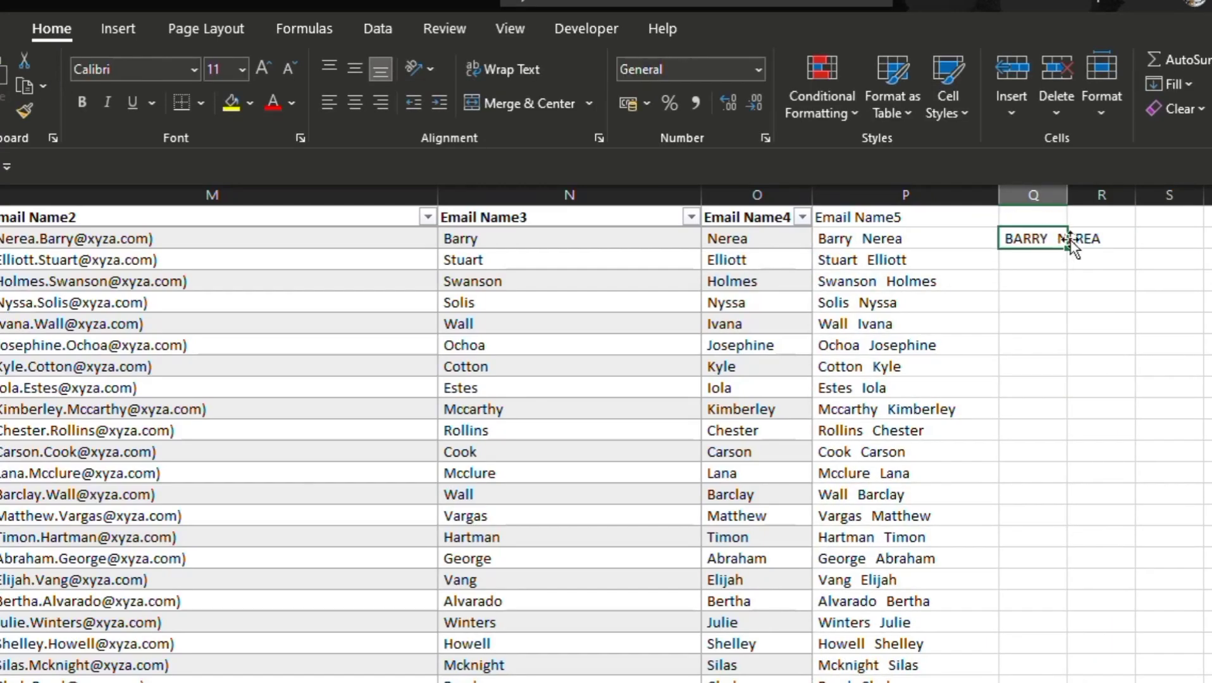
double_click(1067, 195)
double_click(1108, 250)
double_click(1107, 195)
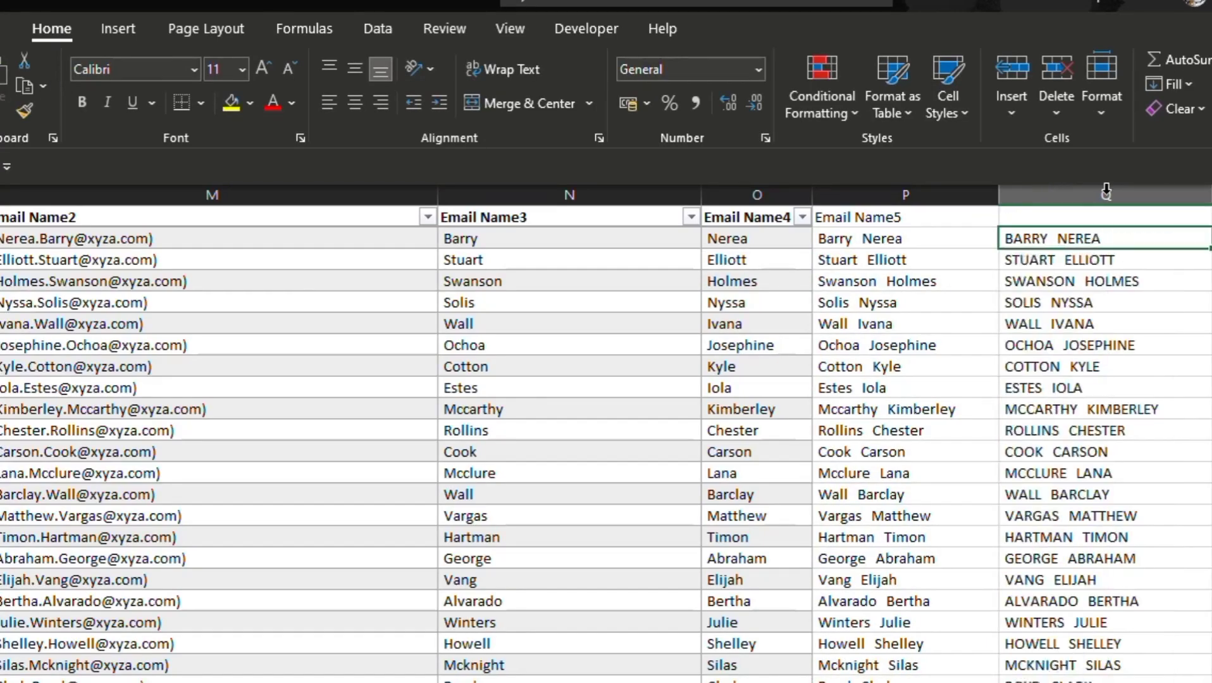
Step: Enter the header "Full Name" in cell Q1 above the capitalized names
left_click(1112, 218)
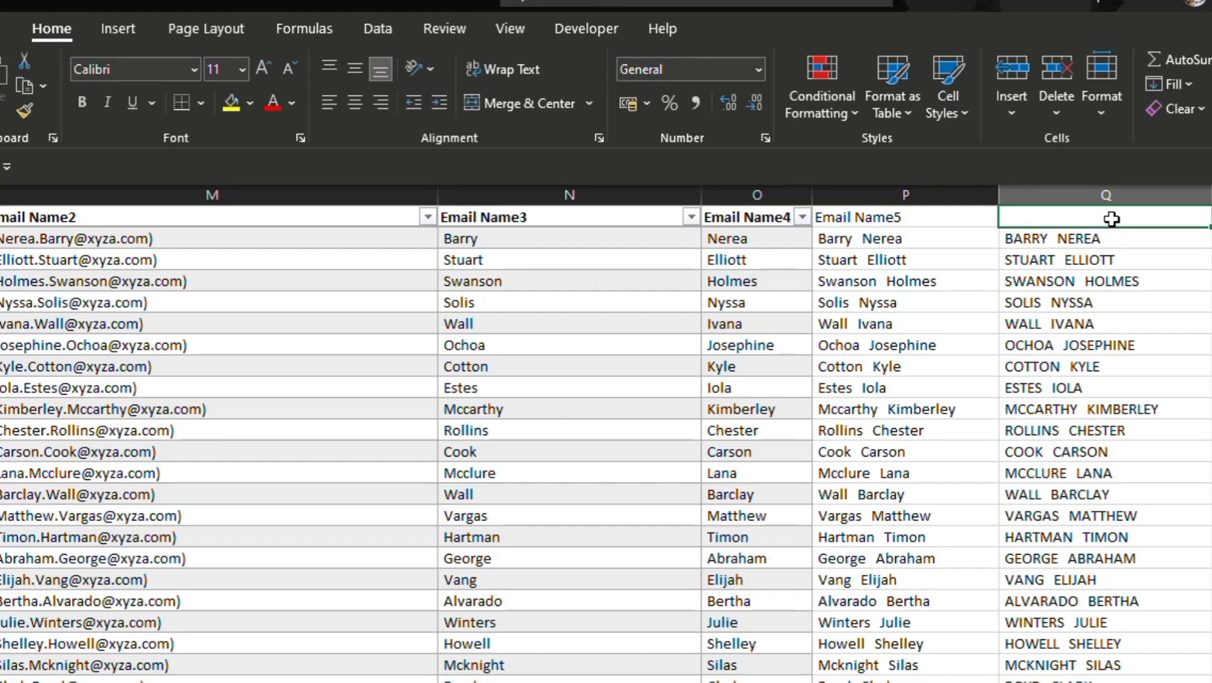
type("Fuk")
key("BackSpace")
type("ll")
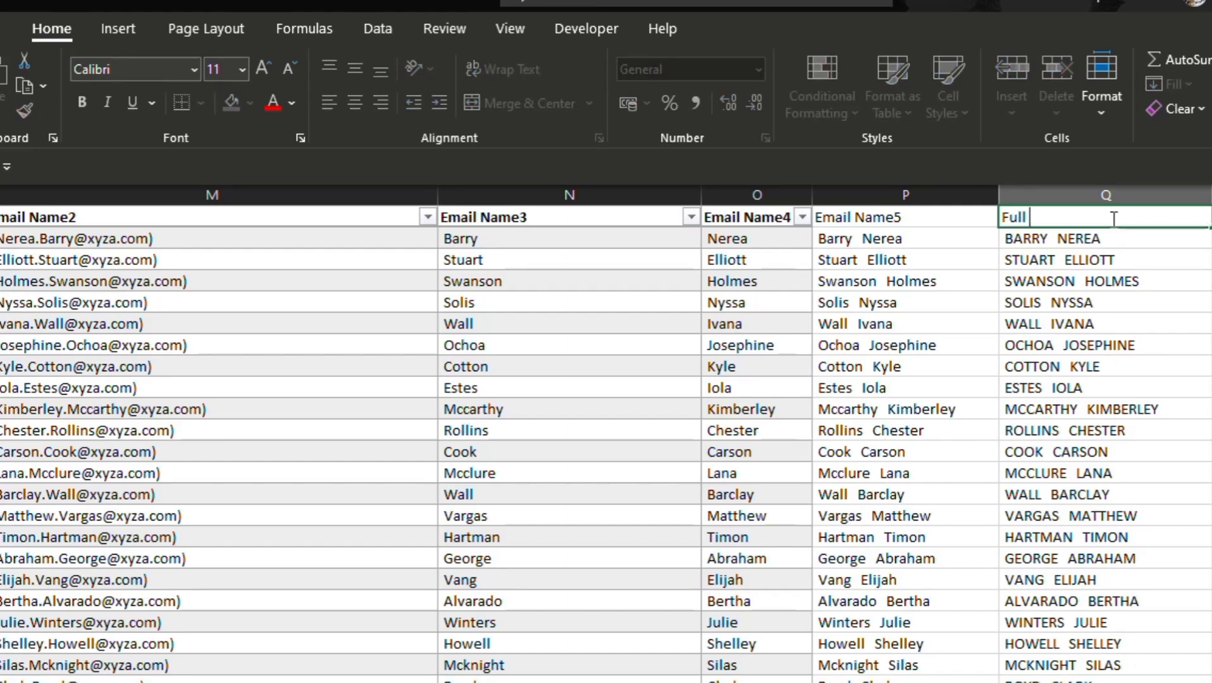
type(" Name")
key("Return")
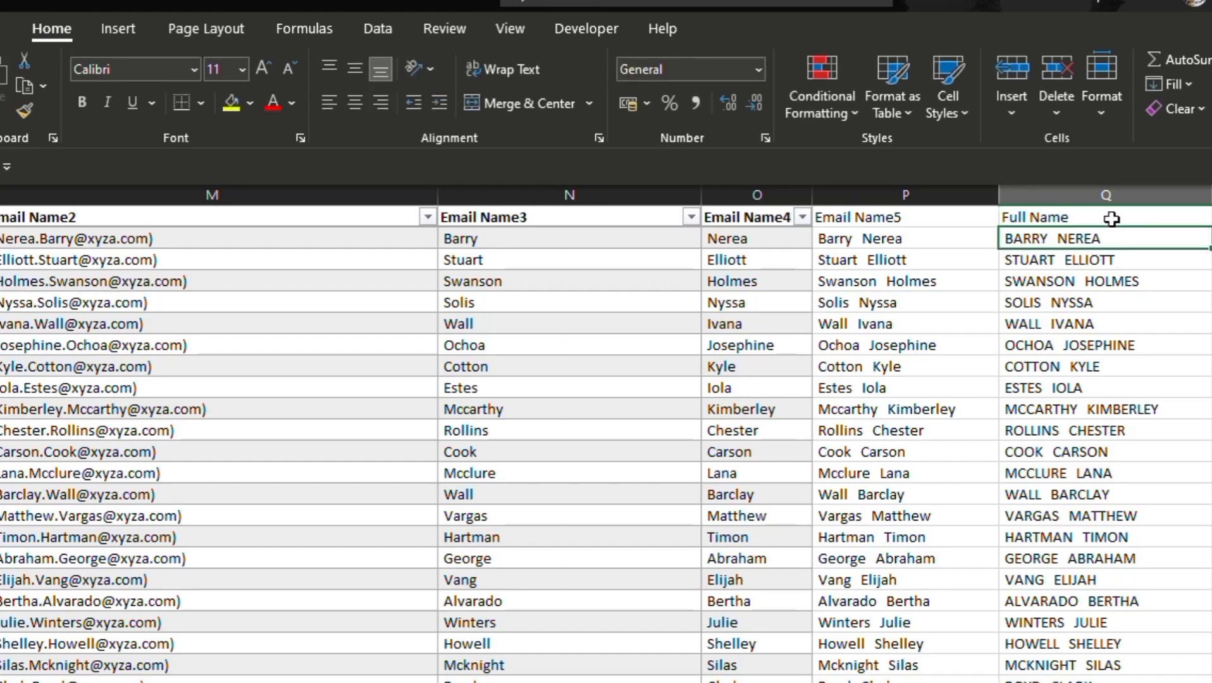
Step: Start a formula in column R beside the first Full Name value
left_click(1211, 238)
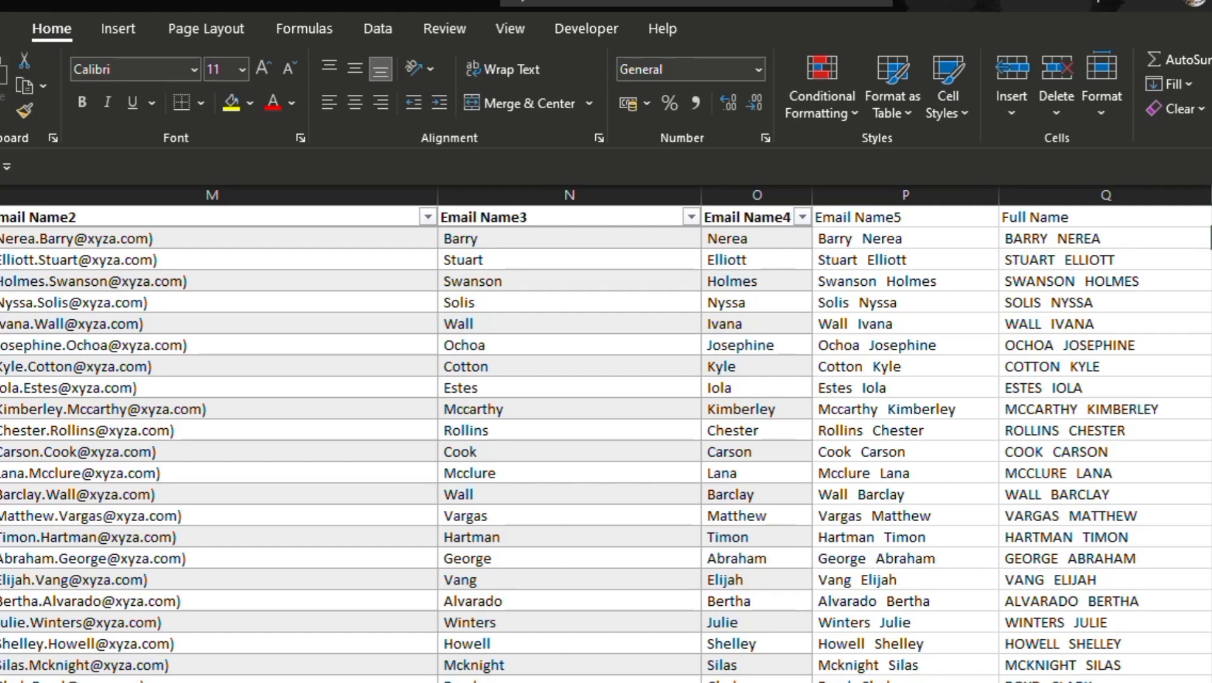
type("=")
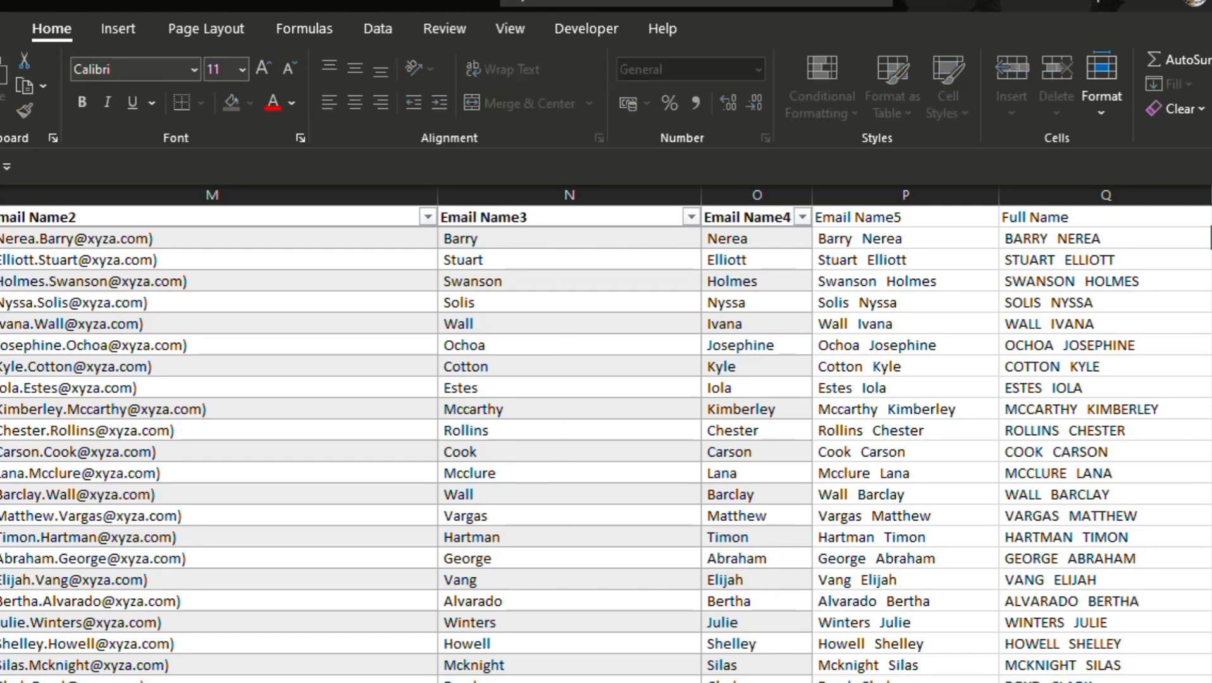